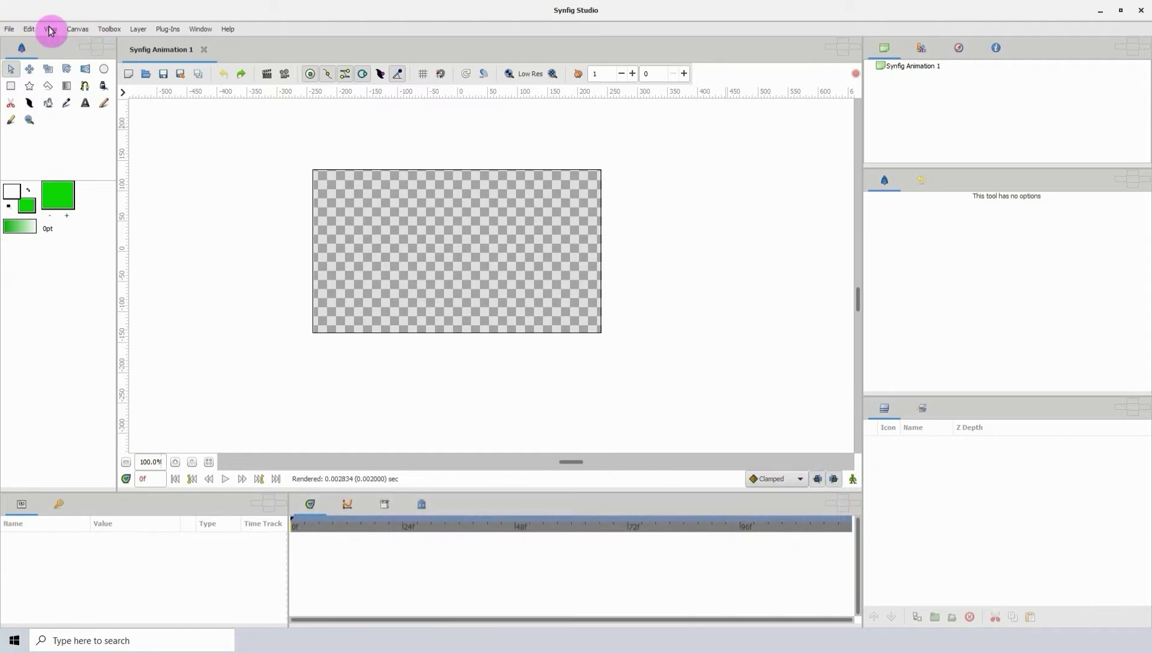
- Pick bright green as the fill colour from the palette
left_click(10, 28)
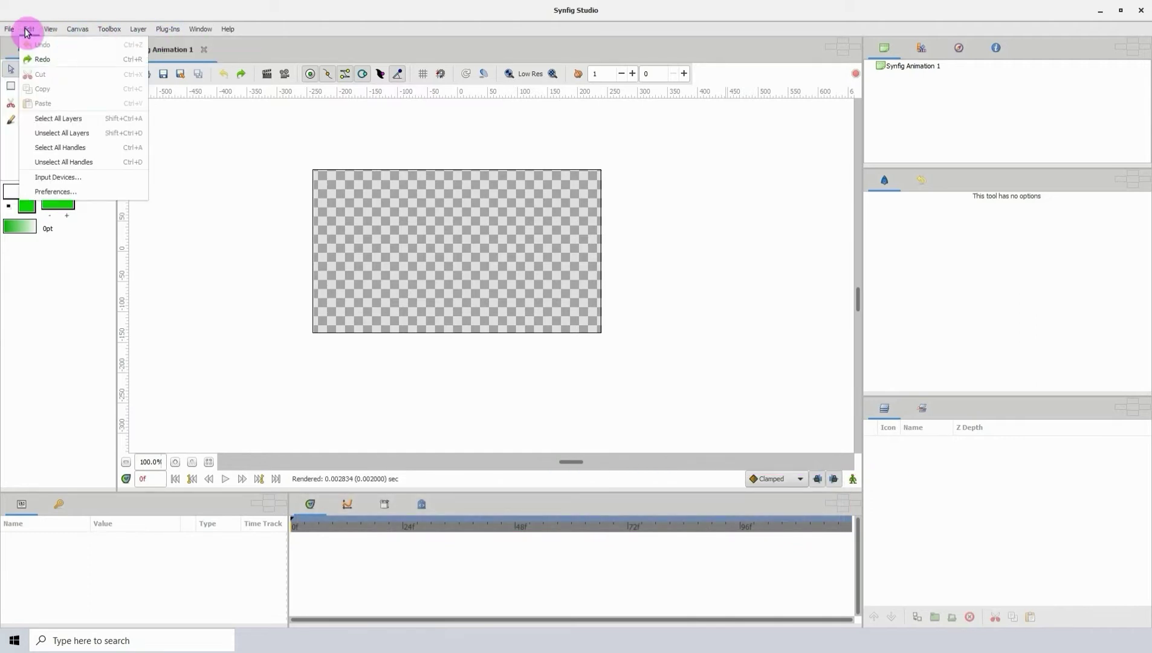
left_click(231, 126)
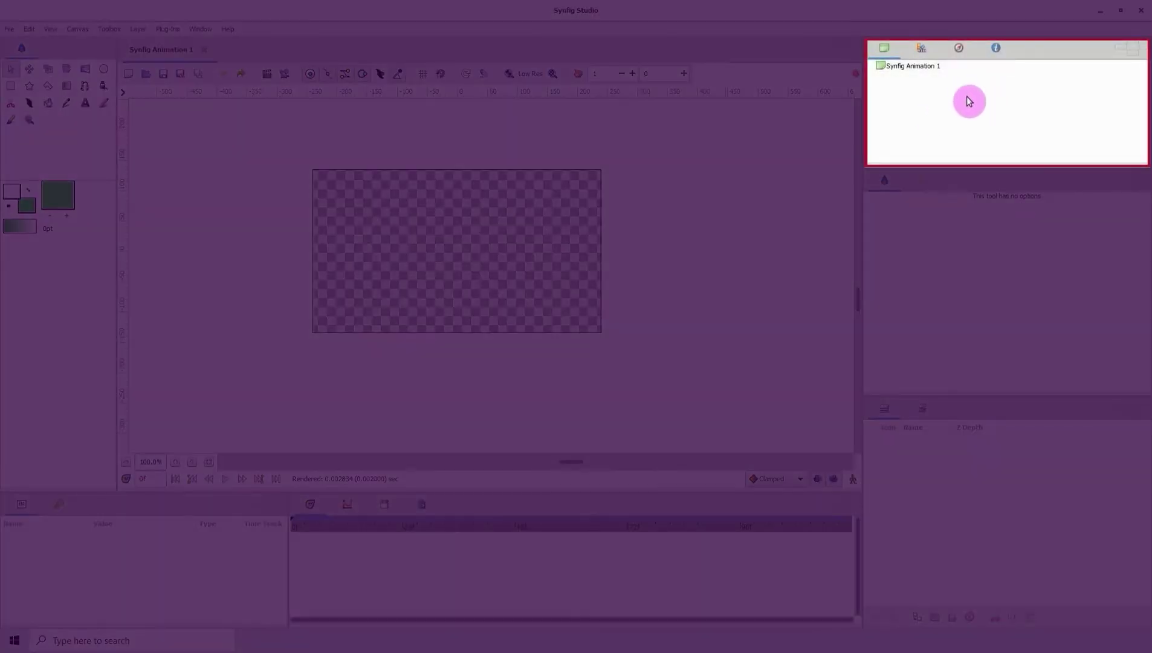
left_click(932, 51)
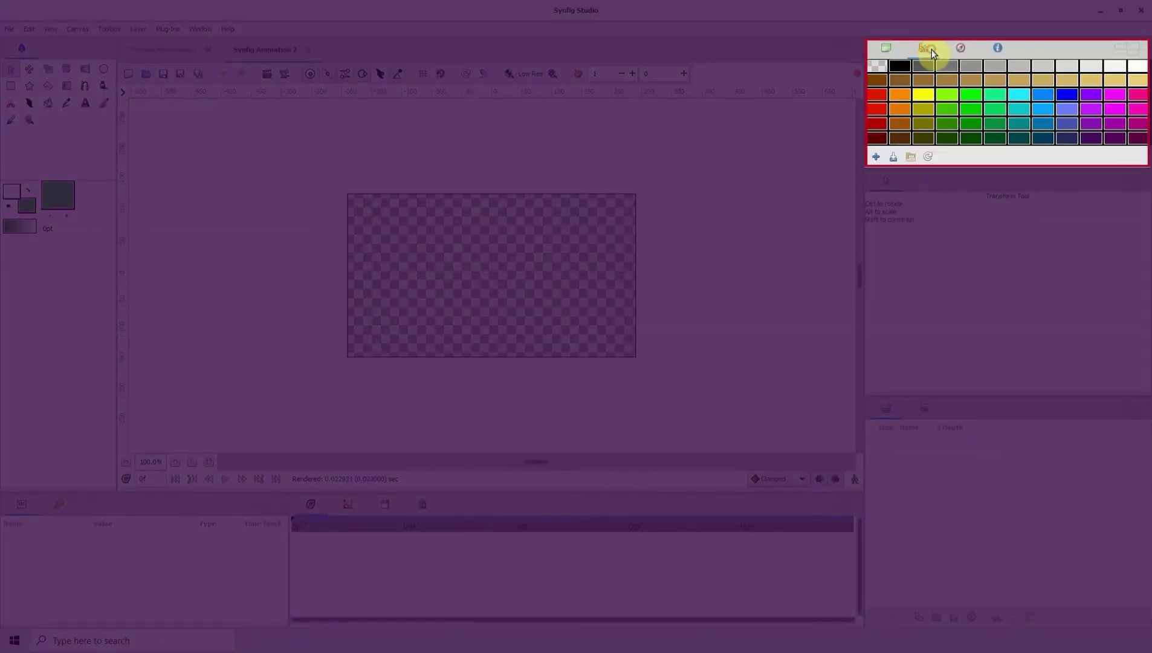
left_click(929, 97)
left_click(970, 112)
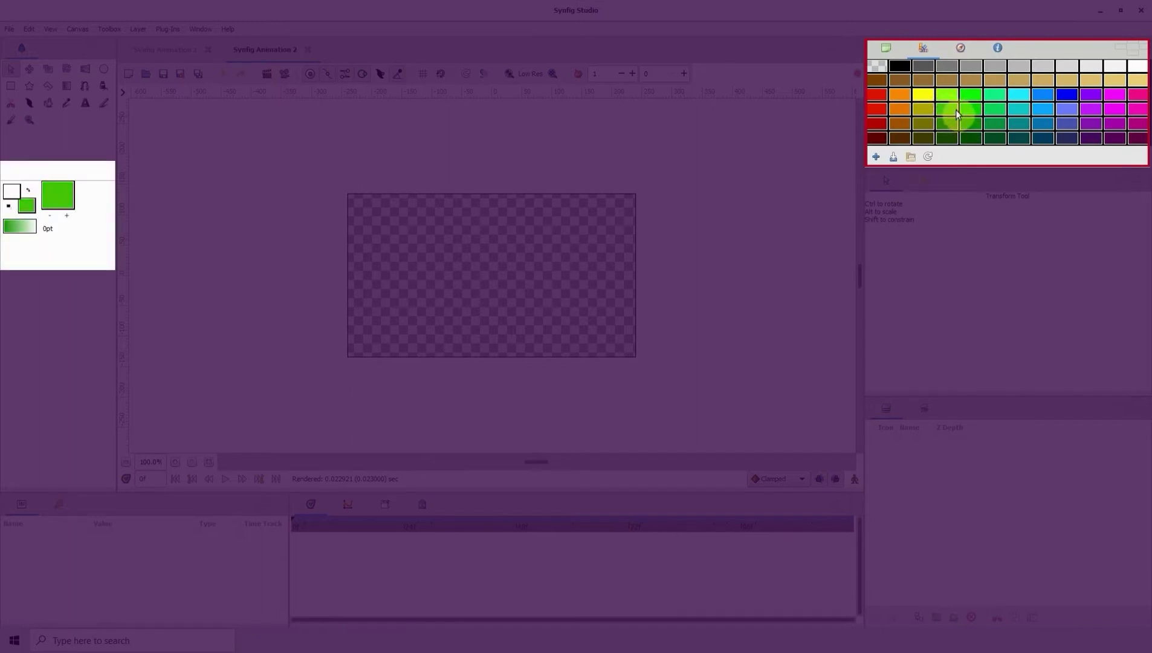
- Pan the view in the Navigator, set zoom near 107%, then show the Info readout
left_click(960, 48)
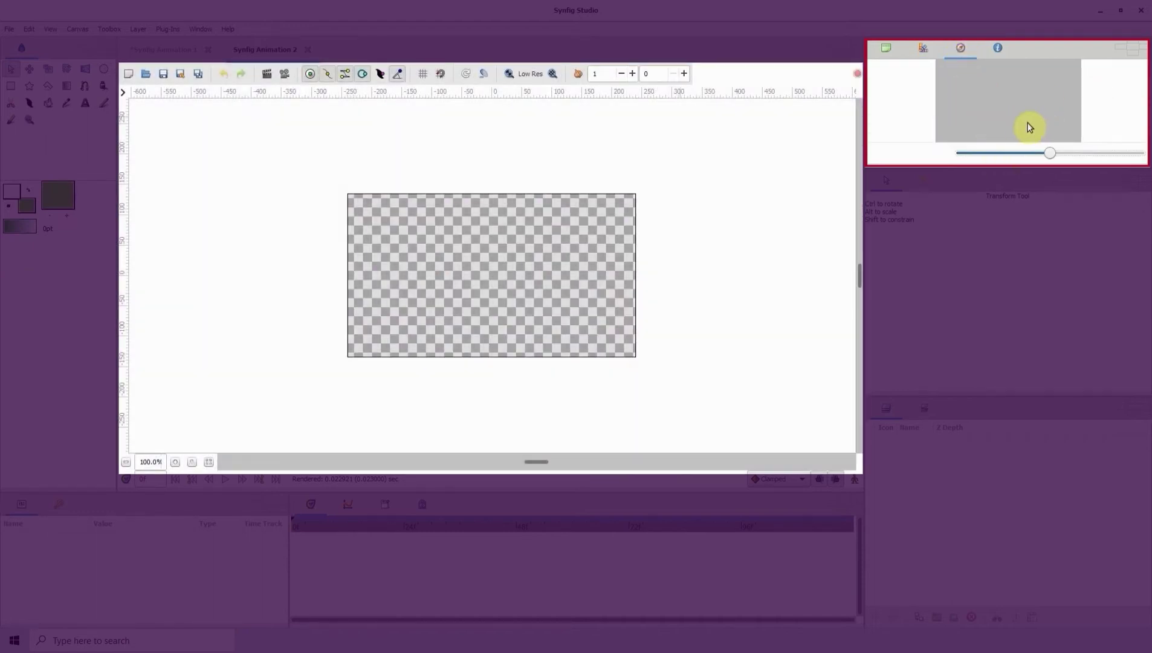
left_click_drag(1029, 127, 1053, 95)
mouse_move(1050, 152)
left_mouse_down()
mouse_move(1021, 152)
mouse_move(1052, 154)
left_mouse_up()
left_click(996, 48)
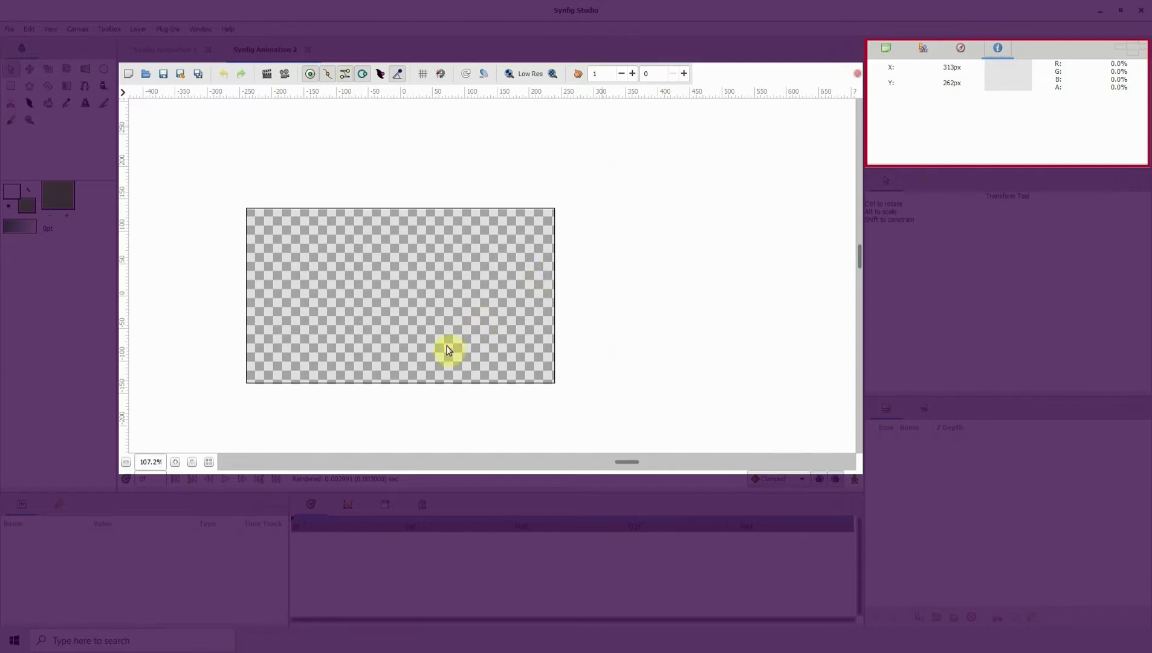
left_click_drag(415, 273, 332, 361)
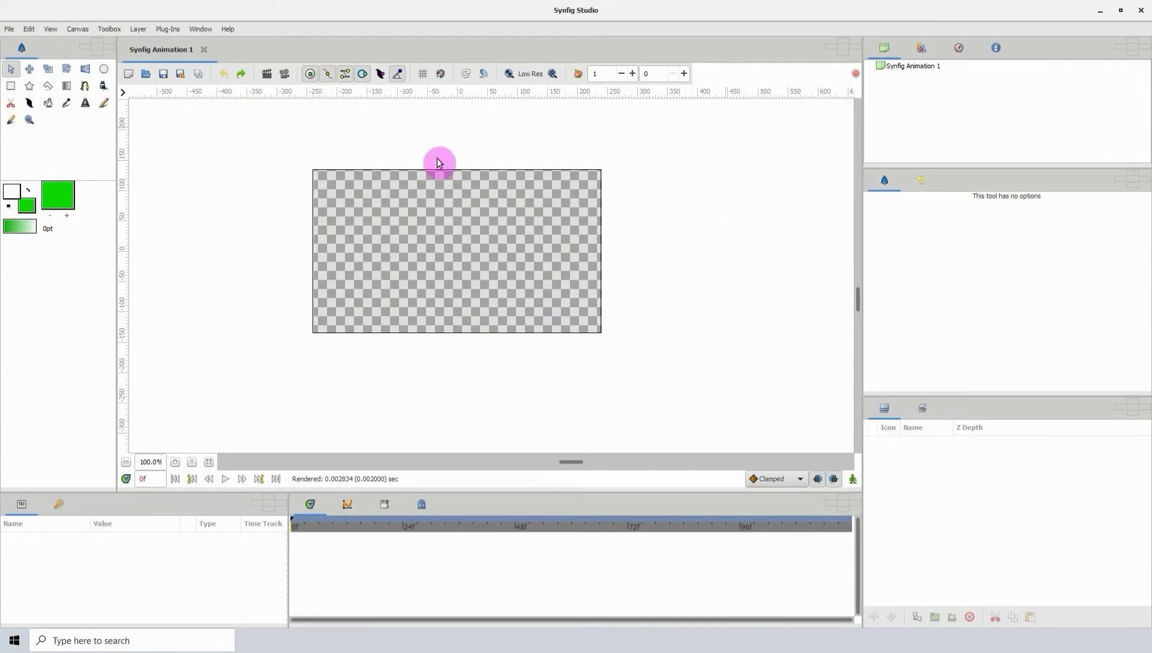
- Draw a green circle near the canvas centre with the Circle tool, then undo it
left_click(84, 89)
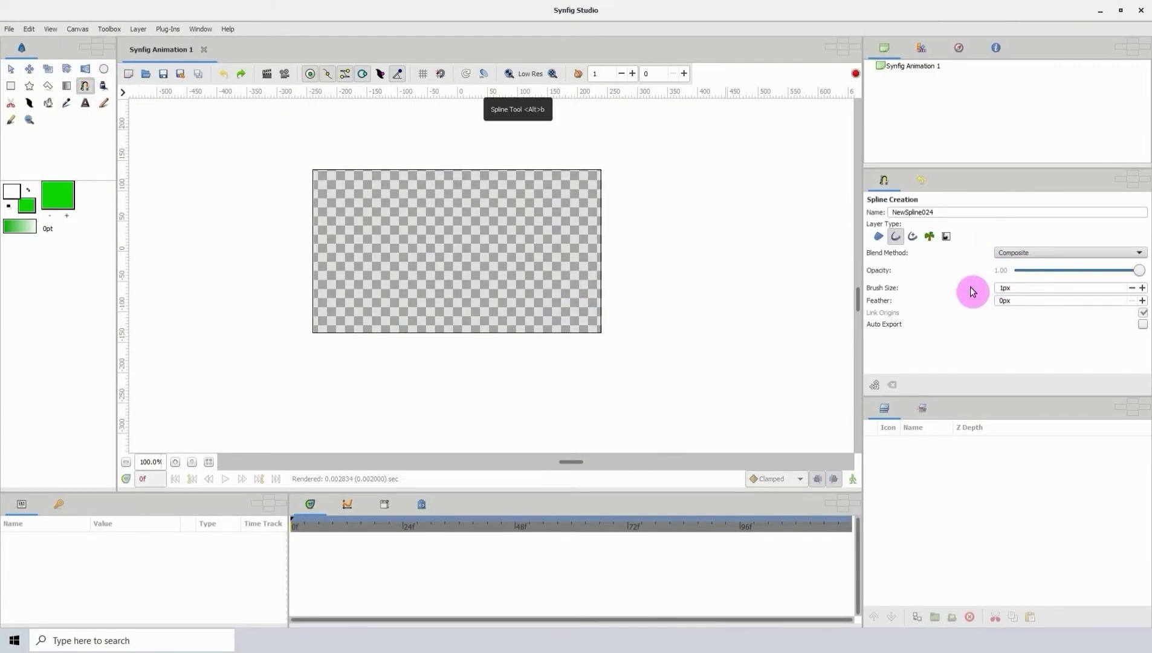
left_click(12, 71)
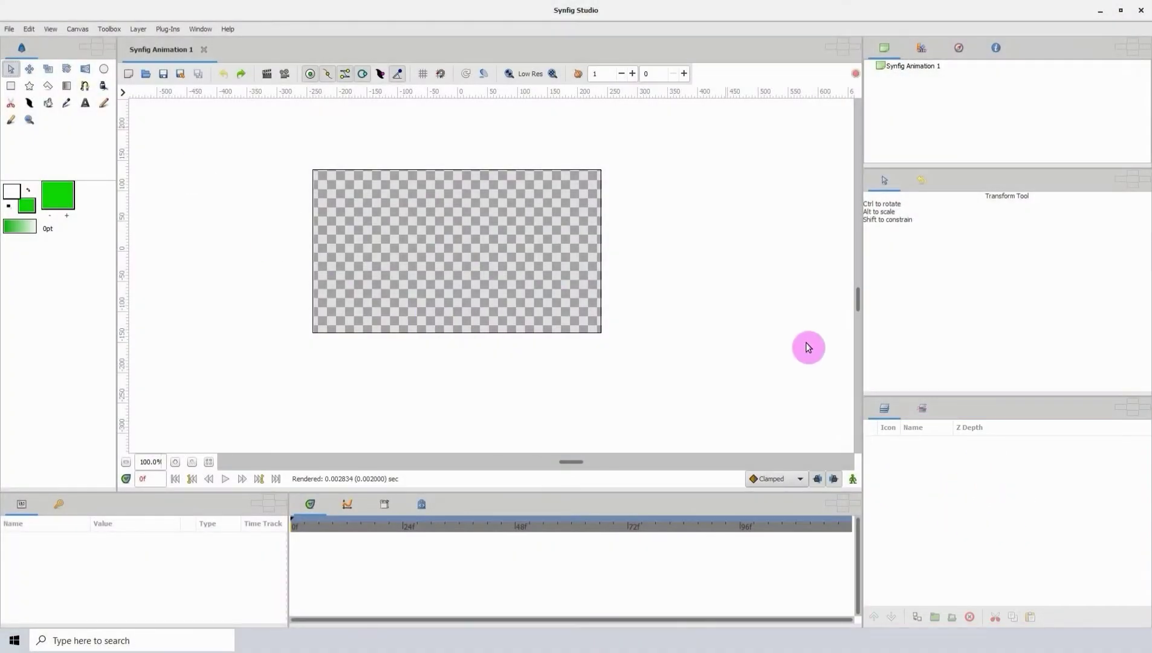
left_click(102, 70)
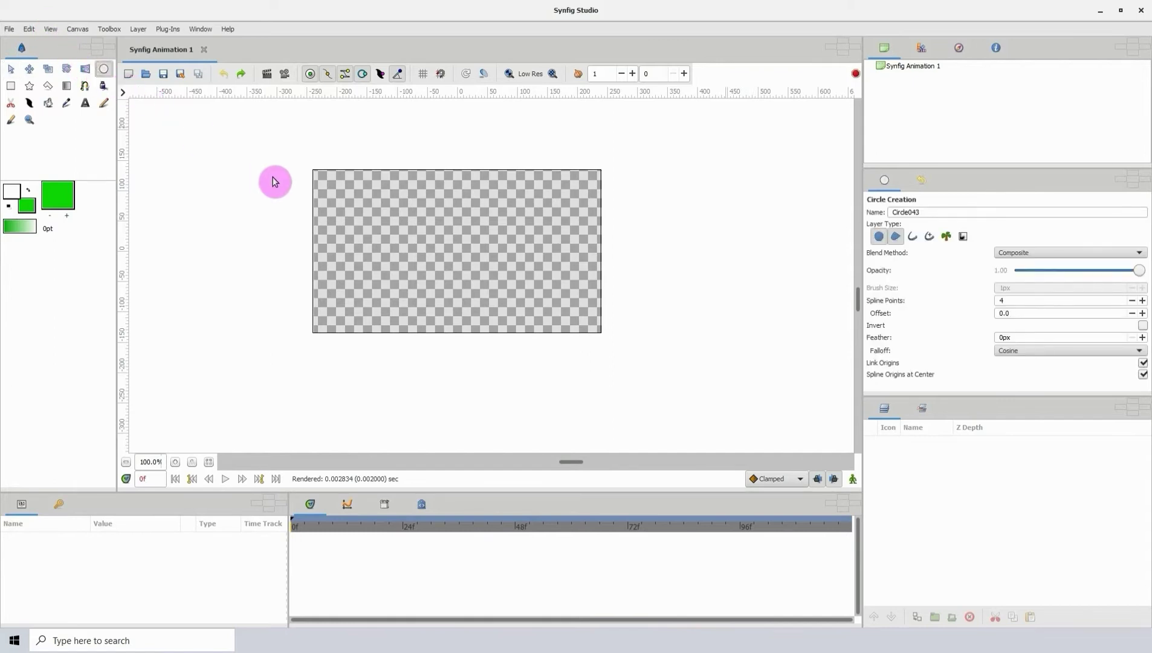
left_click_drag(455, 261, 471, 274)
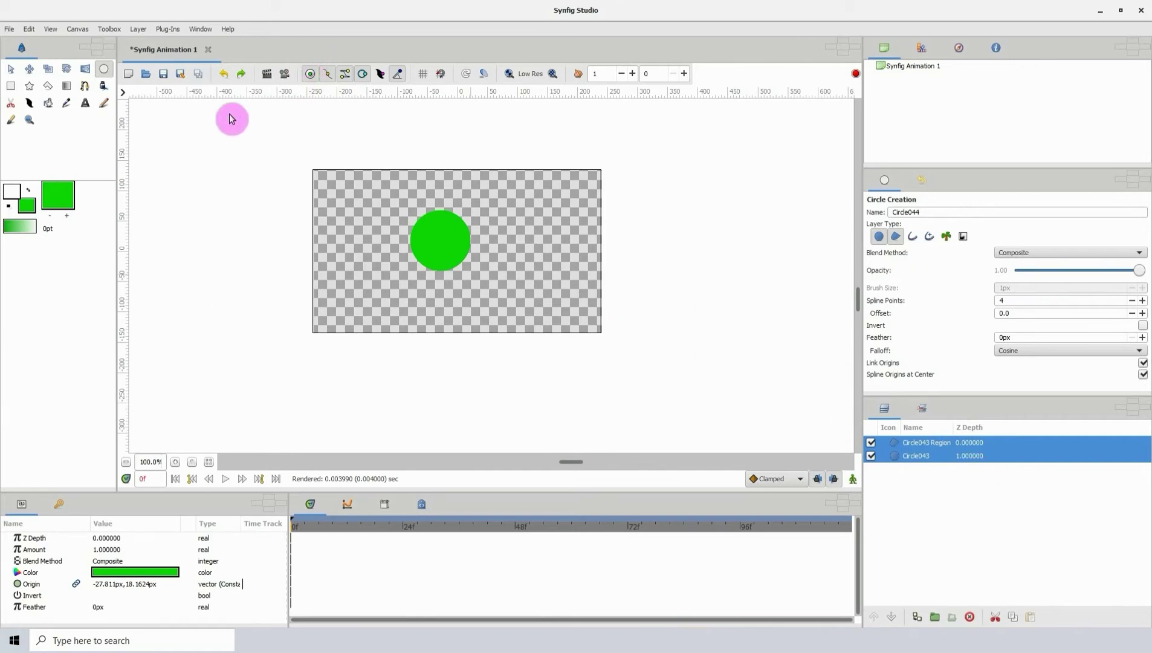
left_click(221, 76)
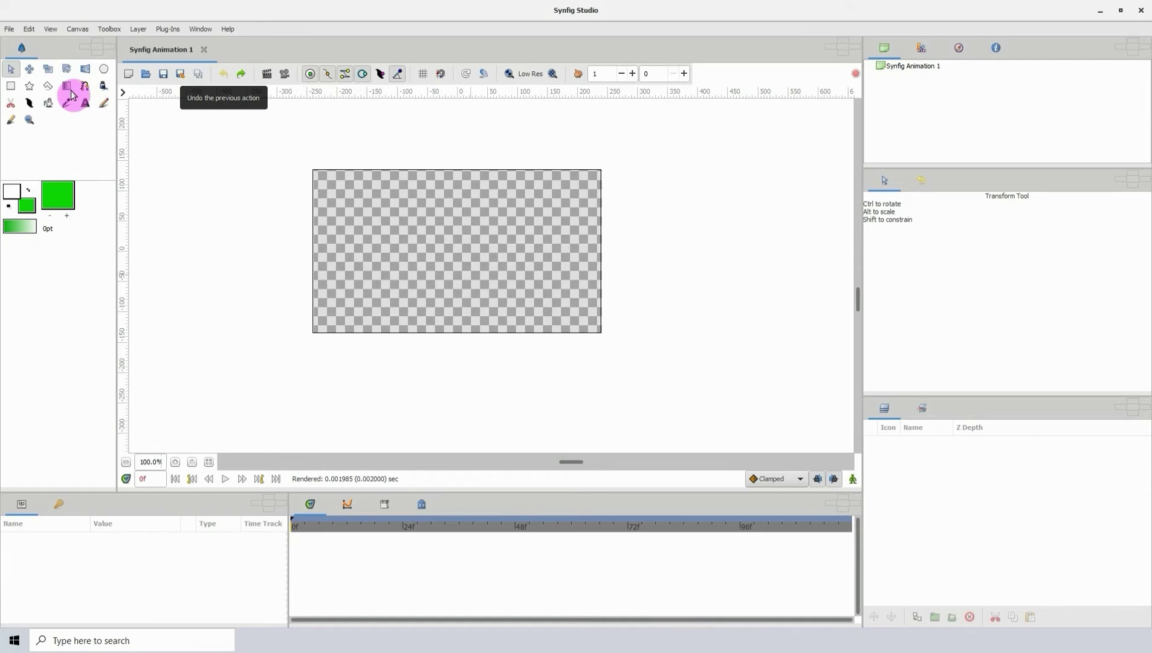
- Draw a green star near the canvas centre, inspect its Z Depth, then undo it
left_click(29, 86)
mouse_move(494, 250)
left_mouse_down()
mouse_move(509, 273)
mouse_move(493, 266)
left_mouse_up()
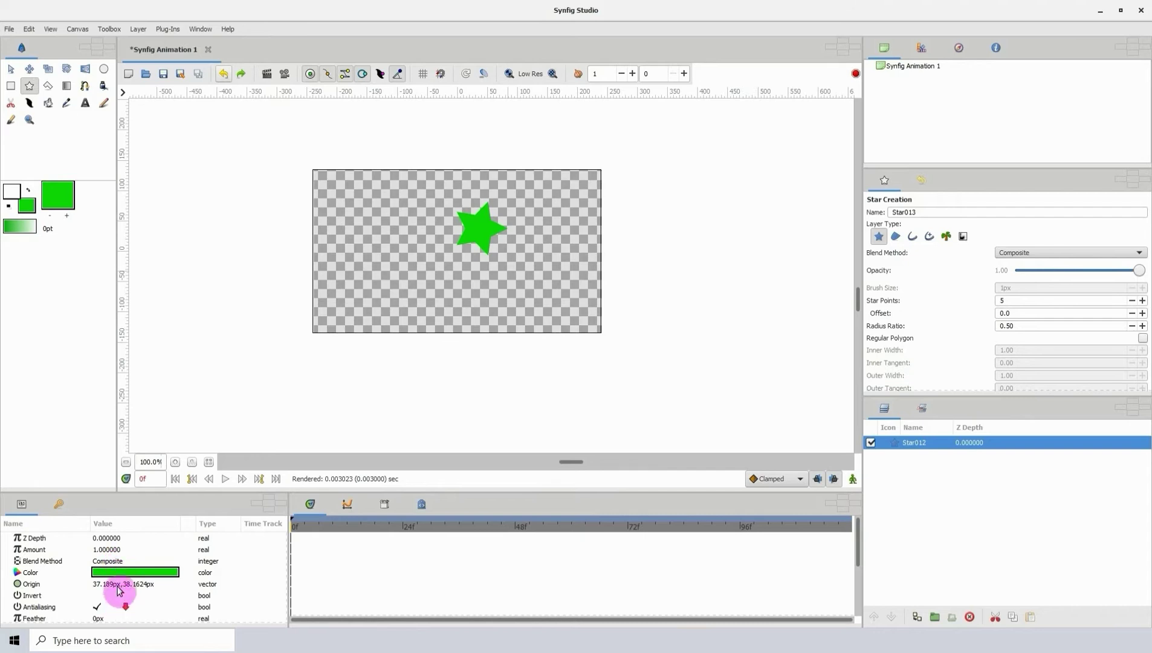
left_click(109, 536)
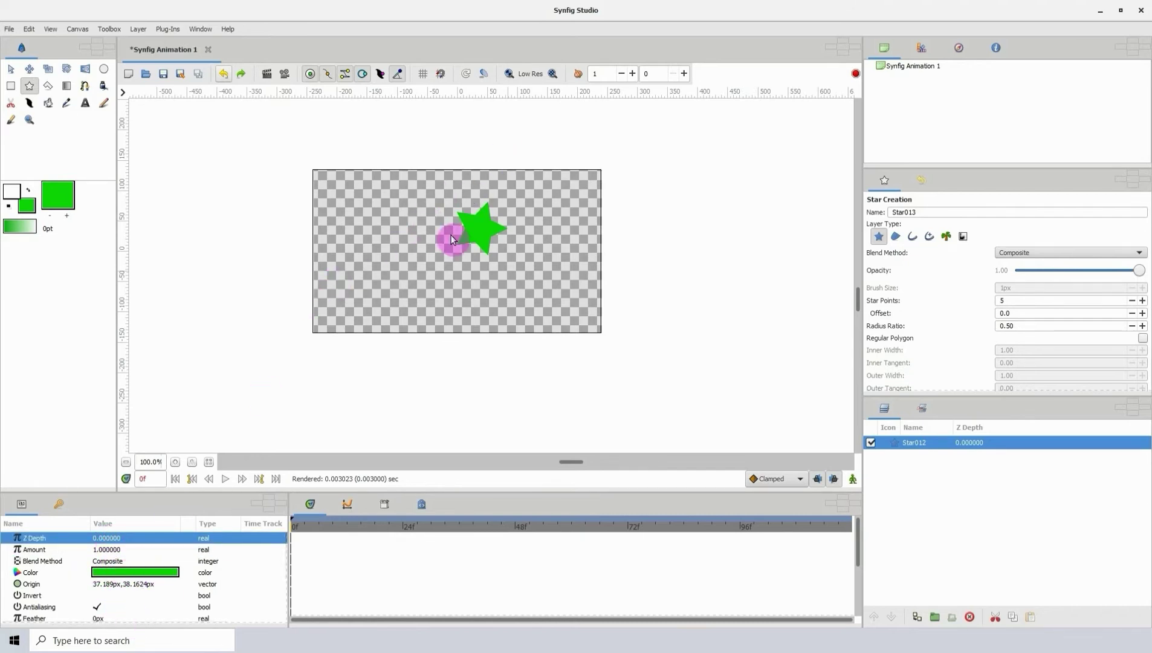
left_click(223, 75)
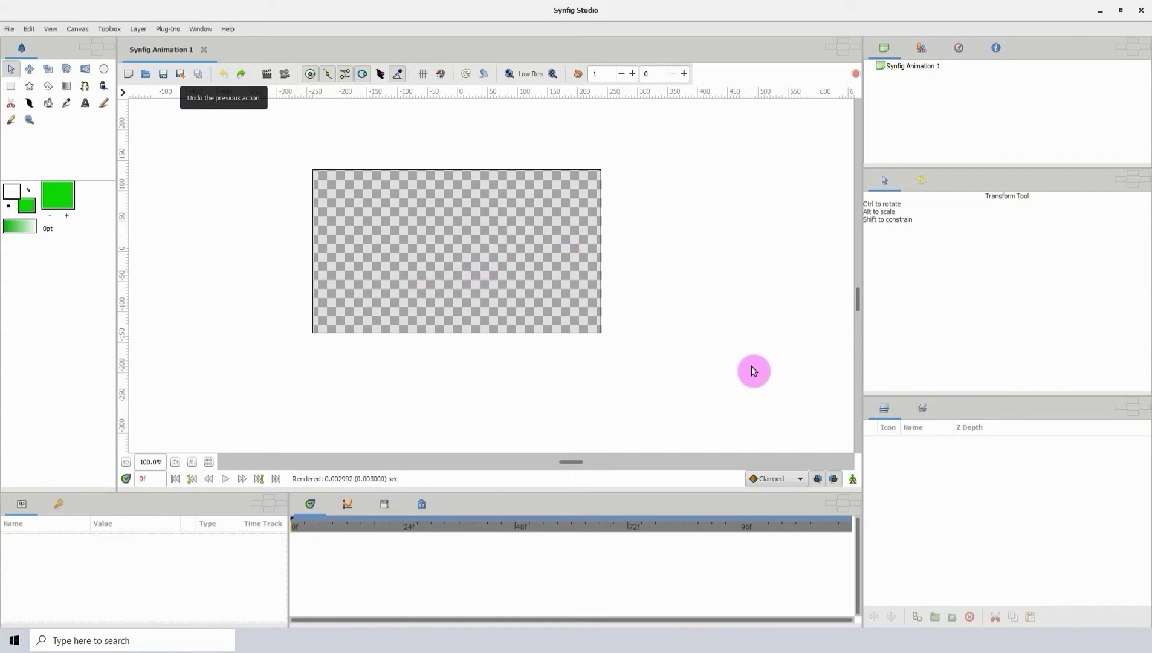
- Pan the canvas view slightly up
mouse_move(857, 303)
left_mouse_down()
mouse_move(863, 218)
mouse_move(865, 335)
mouse_move(868, 229)
mouse_move(861, 320)
mouse_move(859, 285)
left_mouse_up()
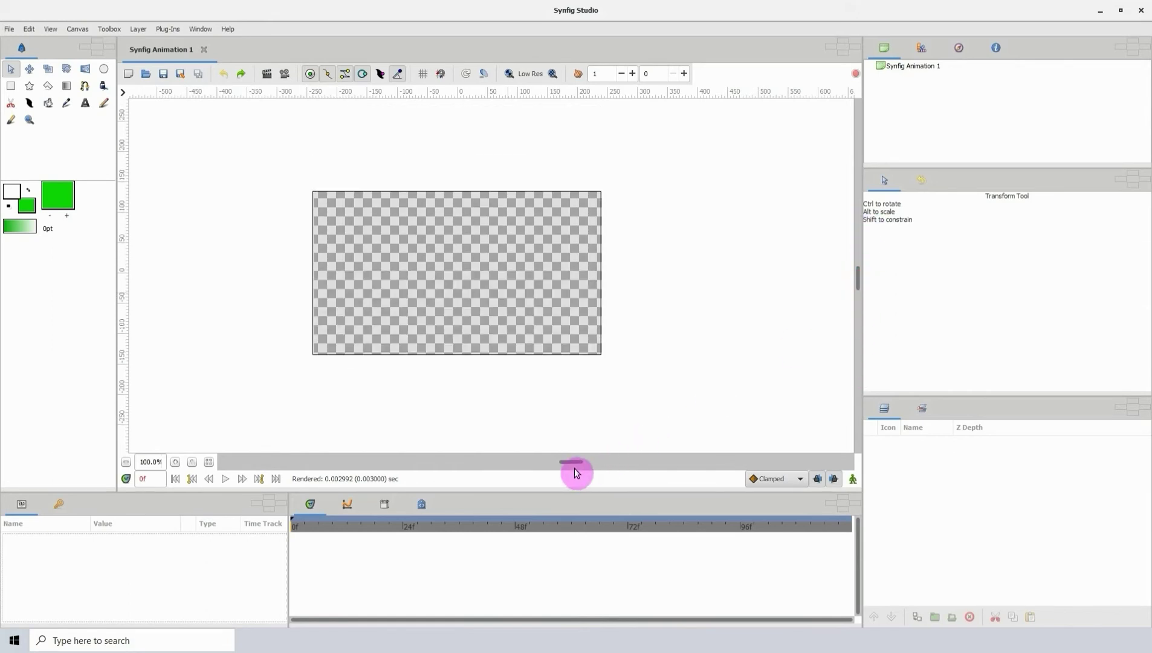
left_click_drag(574, 463, 546, 467)
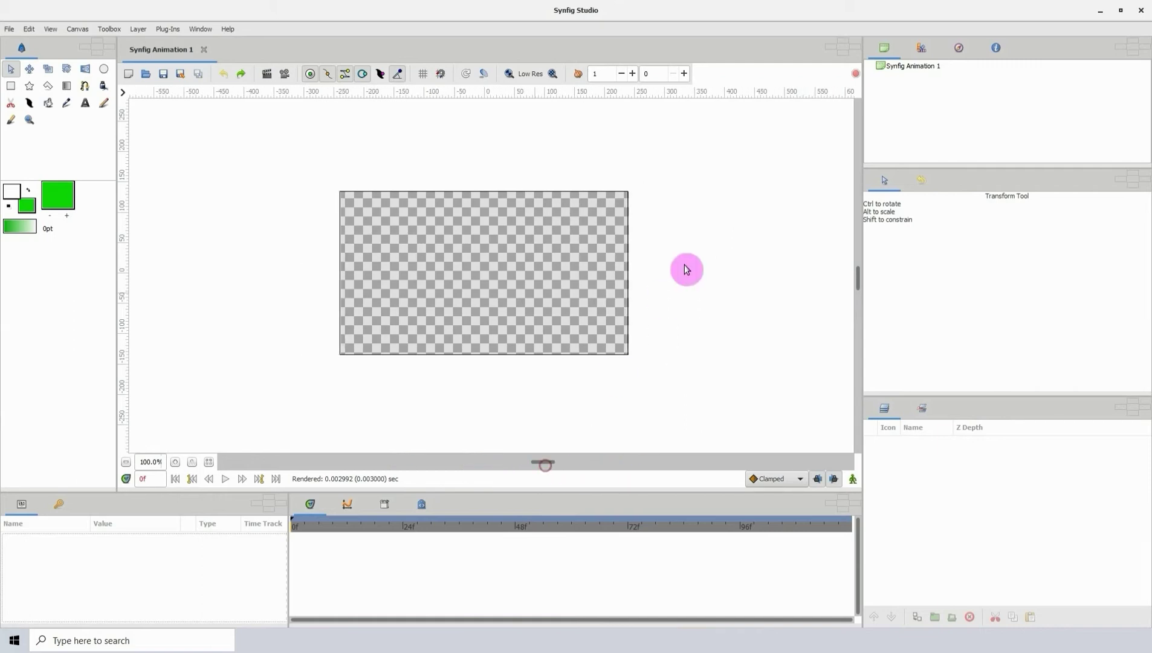
left_click_drag(684, 263, 699, 314)
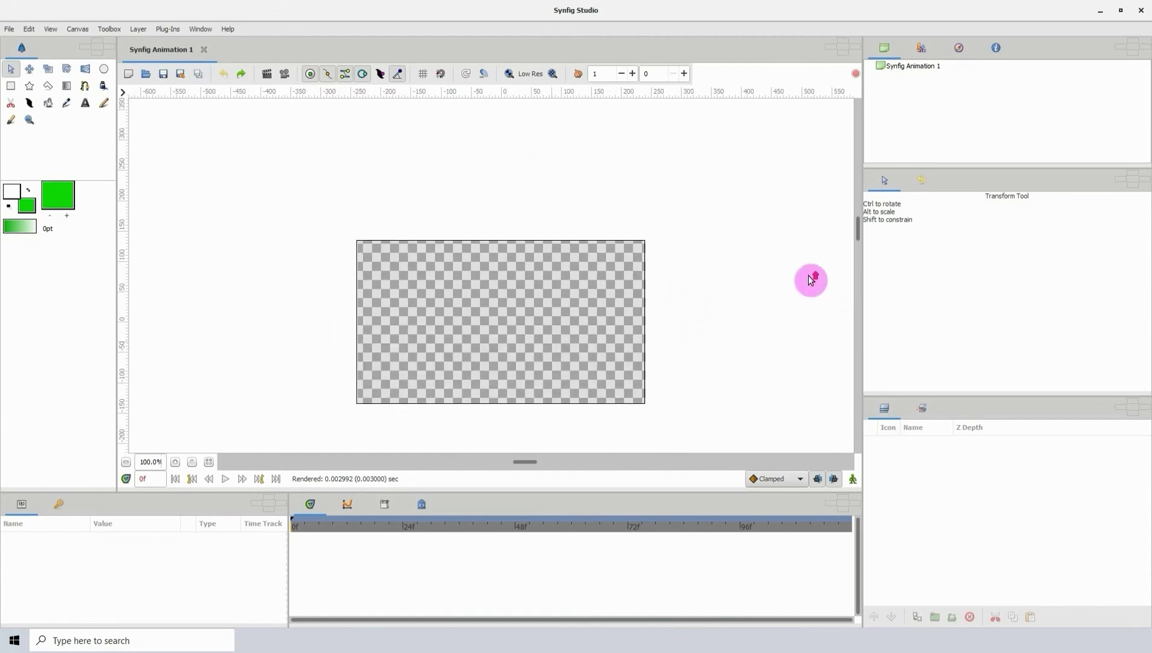
left_click_drag(610, 297, 619, 248)
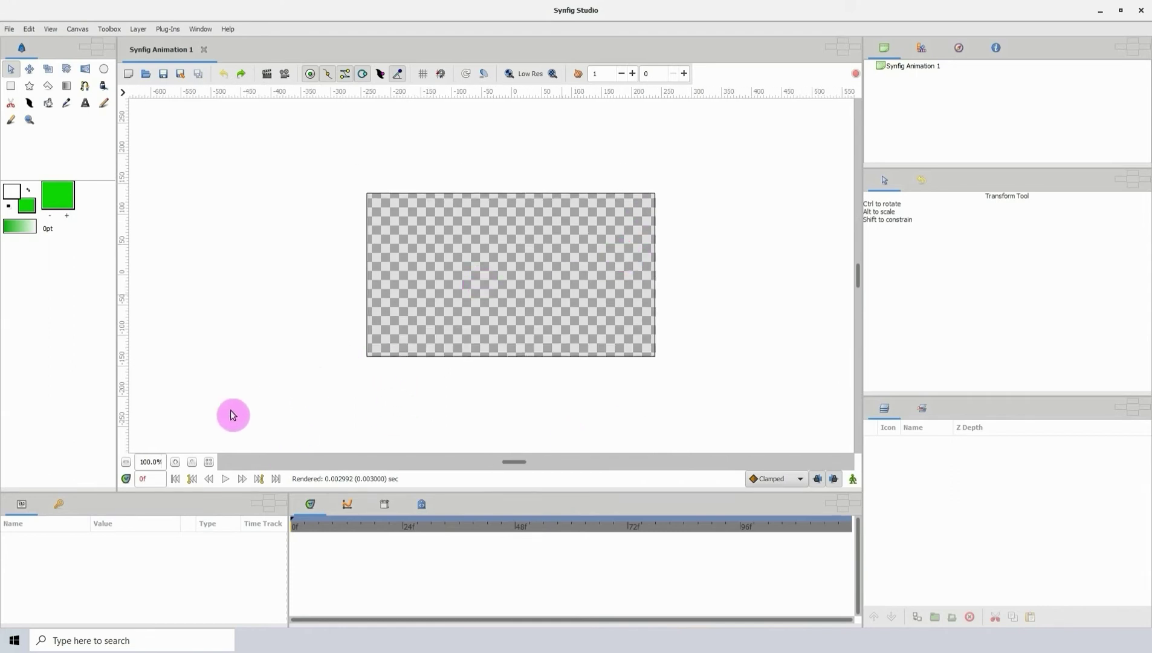
- Zoom the canvas out three steps, then in five steps
left_click(127, 462)
left_click(126, 463)
left_click(127, 463)
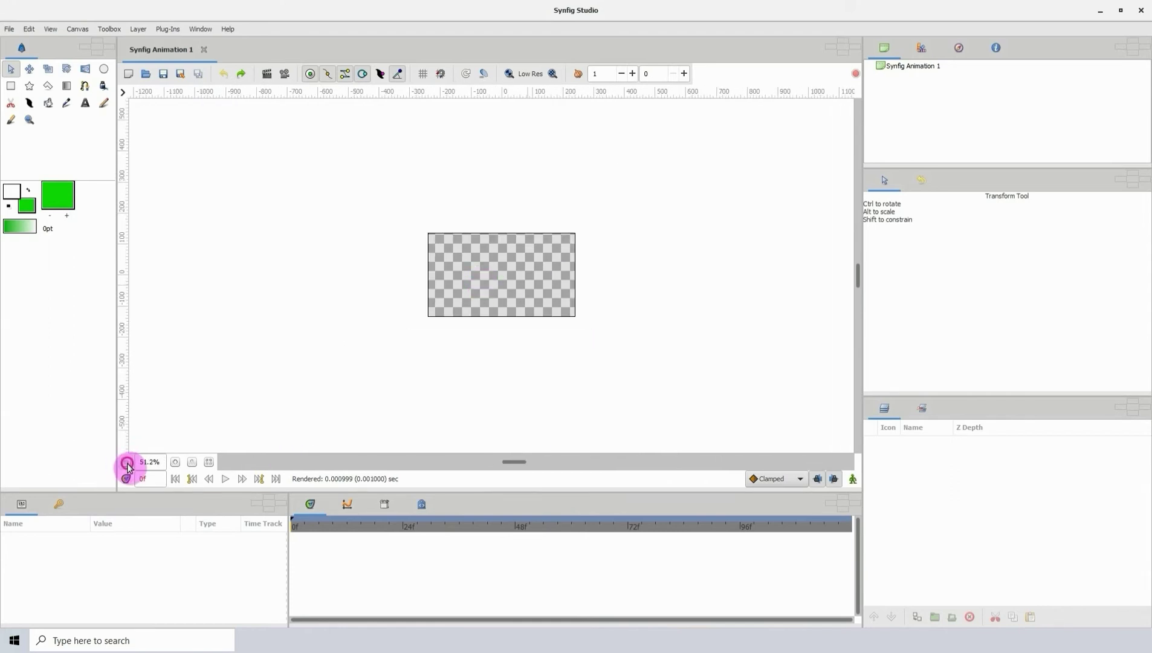
left_click(175, 462)
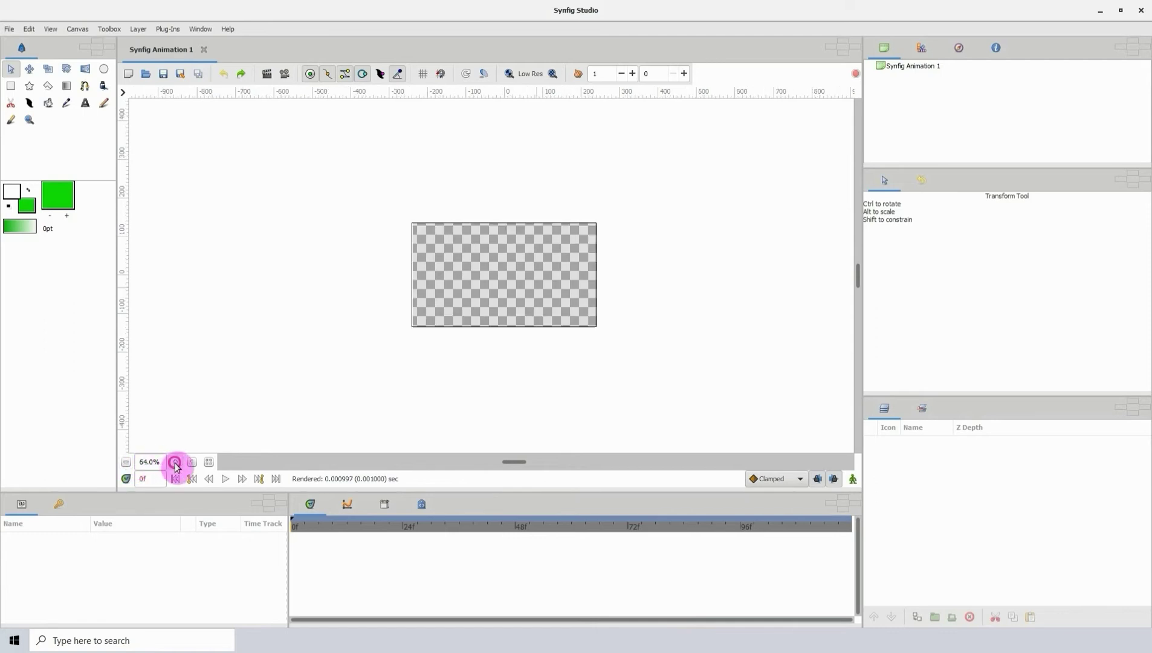
left_click(174, 462)
left_click(175, 463)
left_click(175, 462)
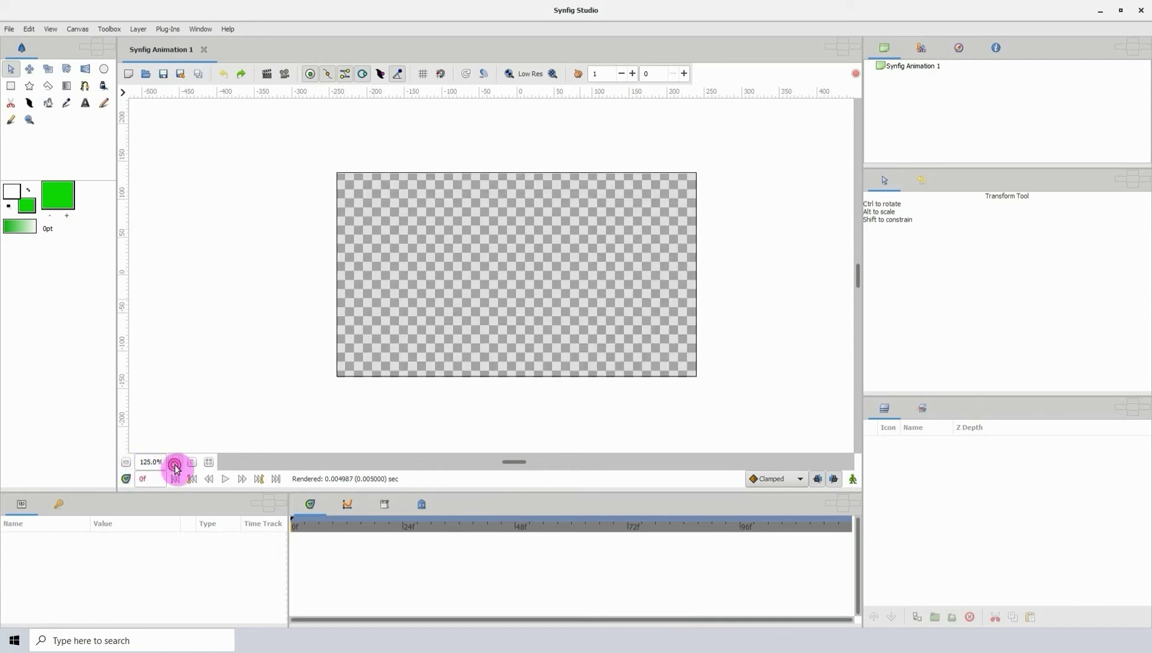
left_click(175, 462)
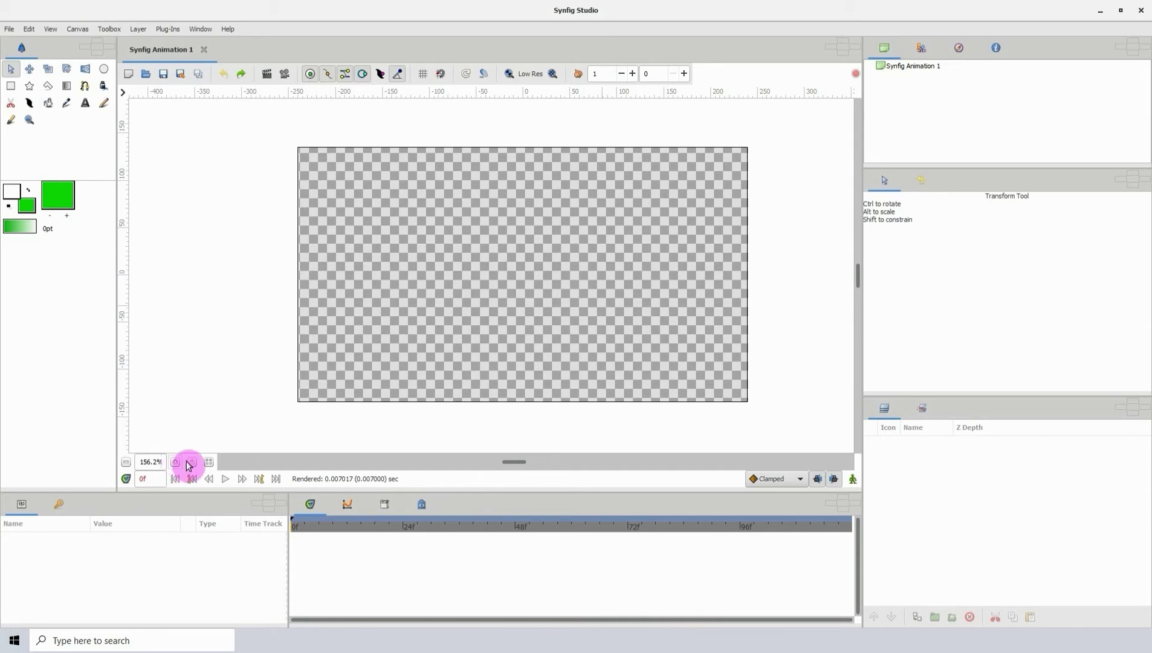
- Toggle between 100% and 156.2% zoom, then fit the canvas at 216.4%
left_click(191, 463)
left_click(192, 463)
left_click(191, 463)
left_click(192, 463)
left_click(192, 463)
left_click(191, 463)
left_click(208, 463)
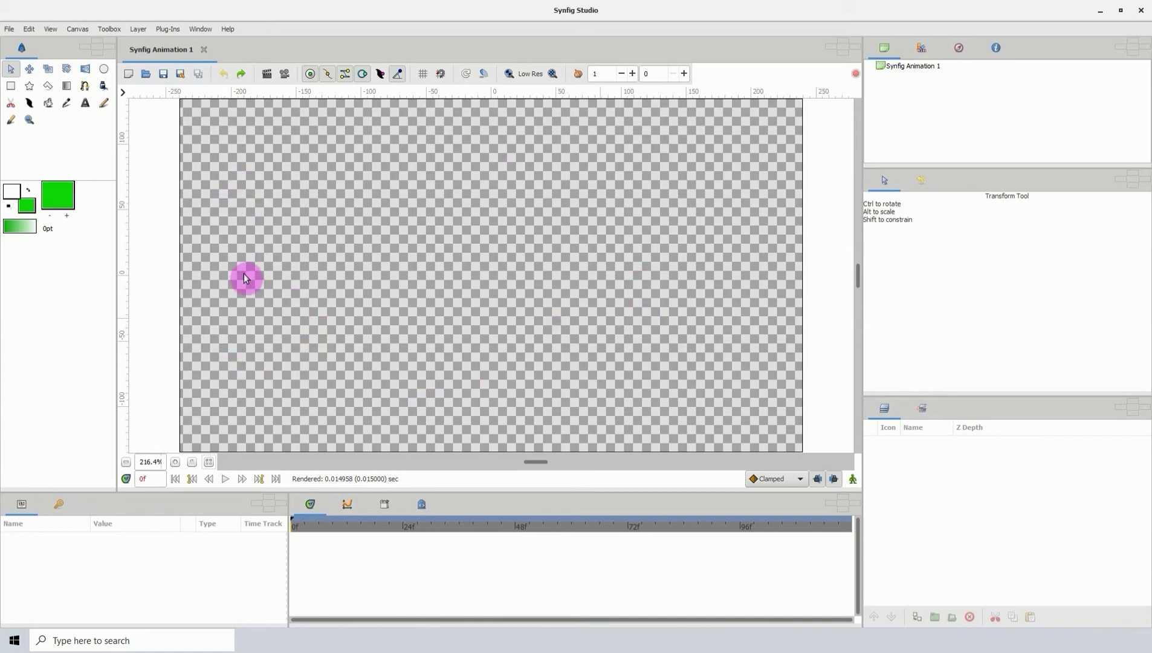
- In Canvas Properties, name the canvas 'hELLO' and set width to 1920
left_click(77, 29)
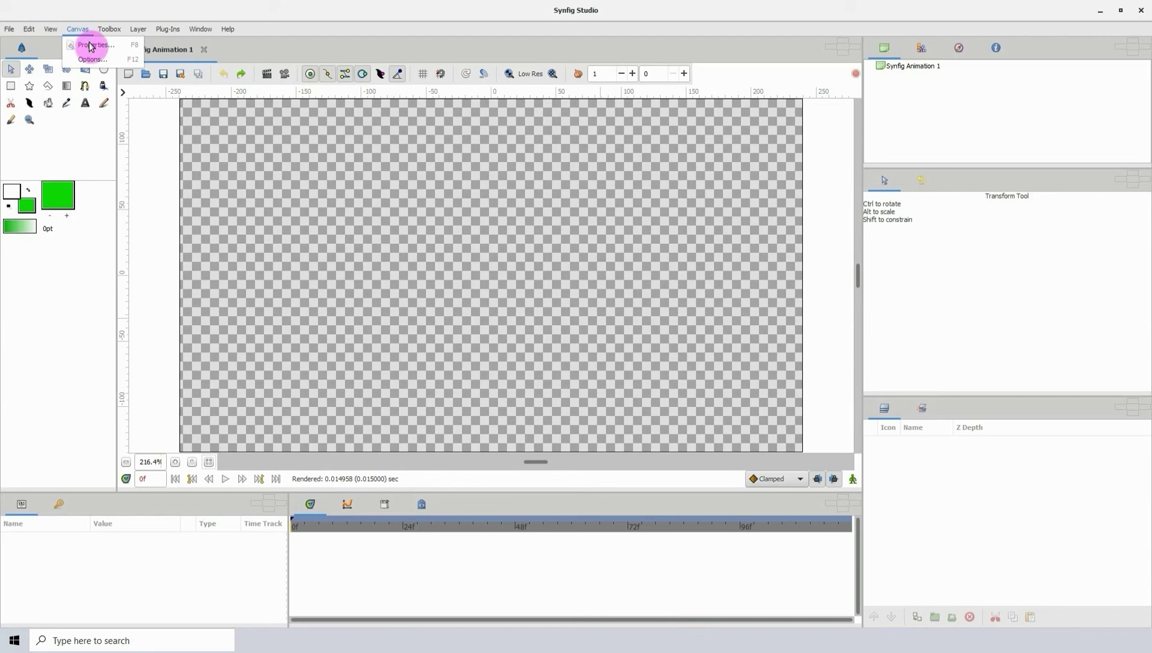
left_click(95, 46)
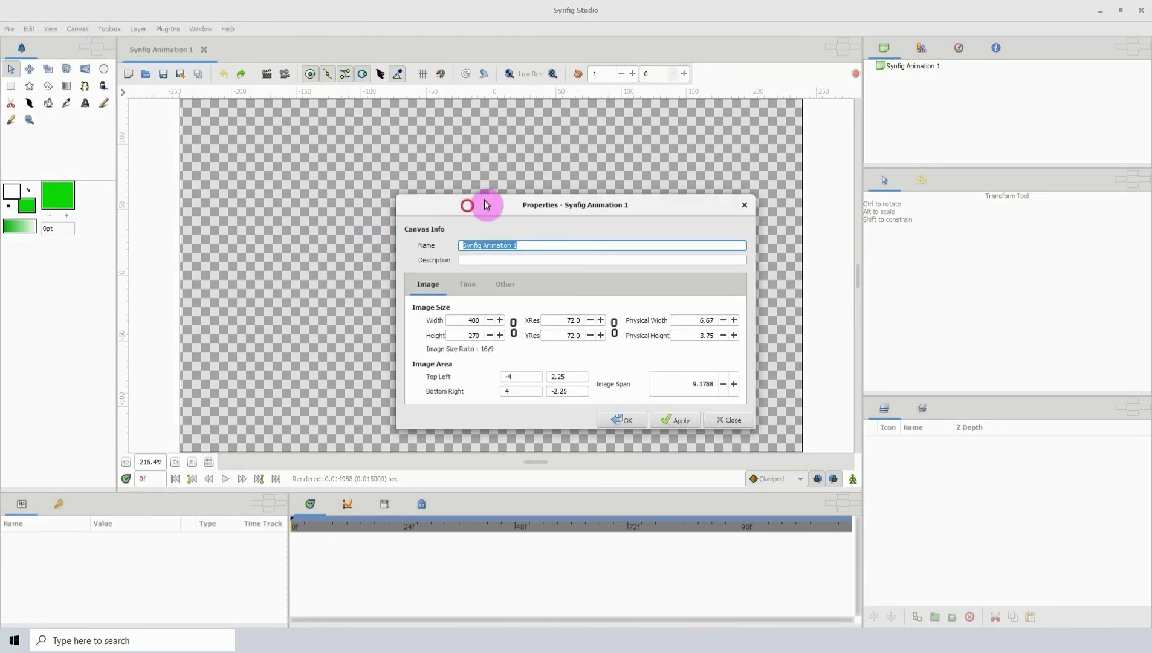
left_click_drag(484, 204, 549, 170)
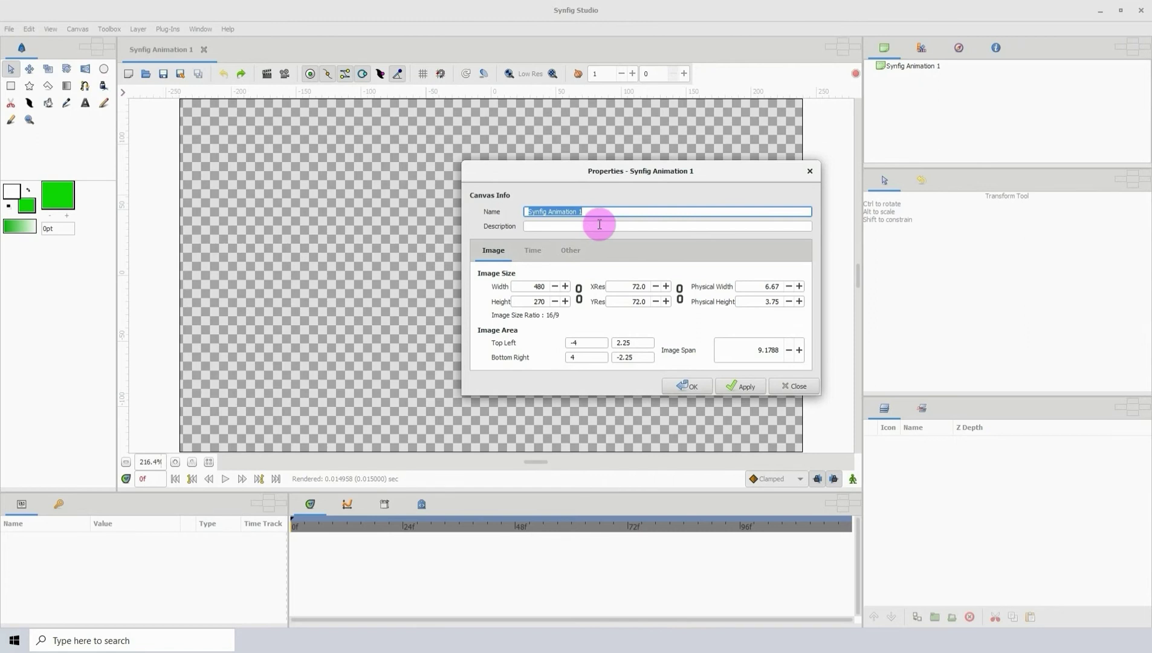
key("Caps_Lock")
type("hELL")
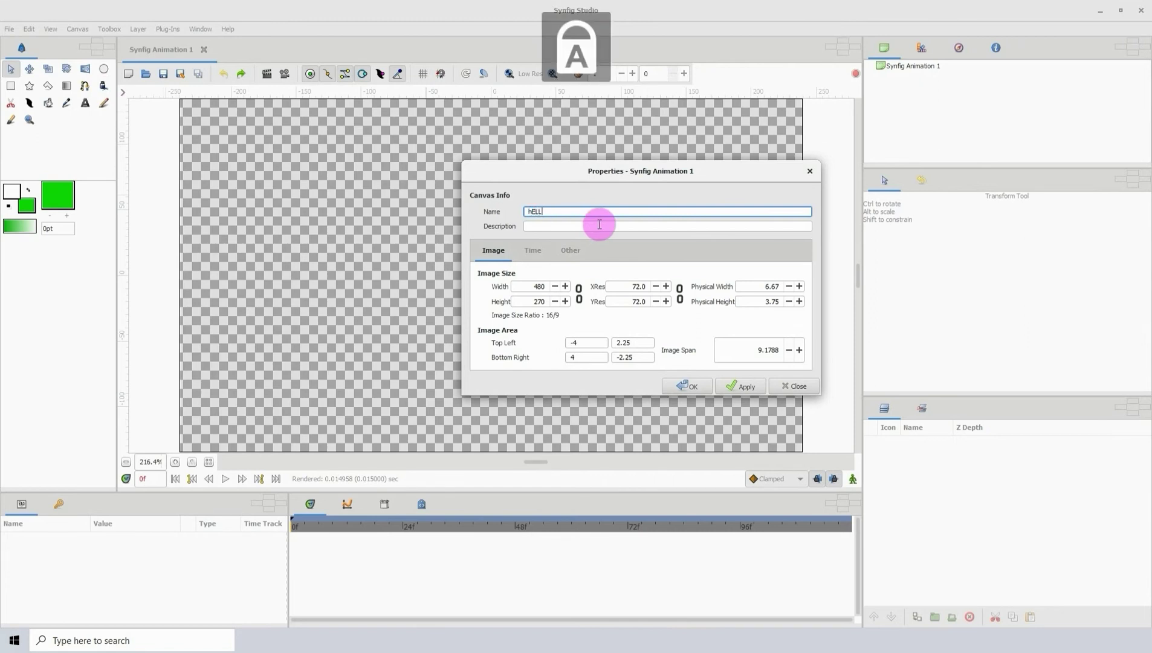
type("O")
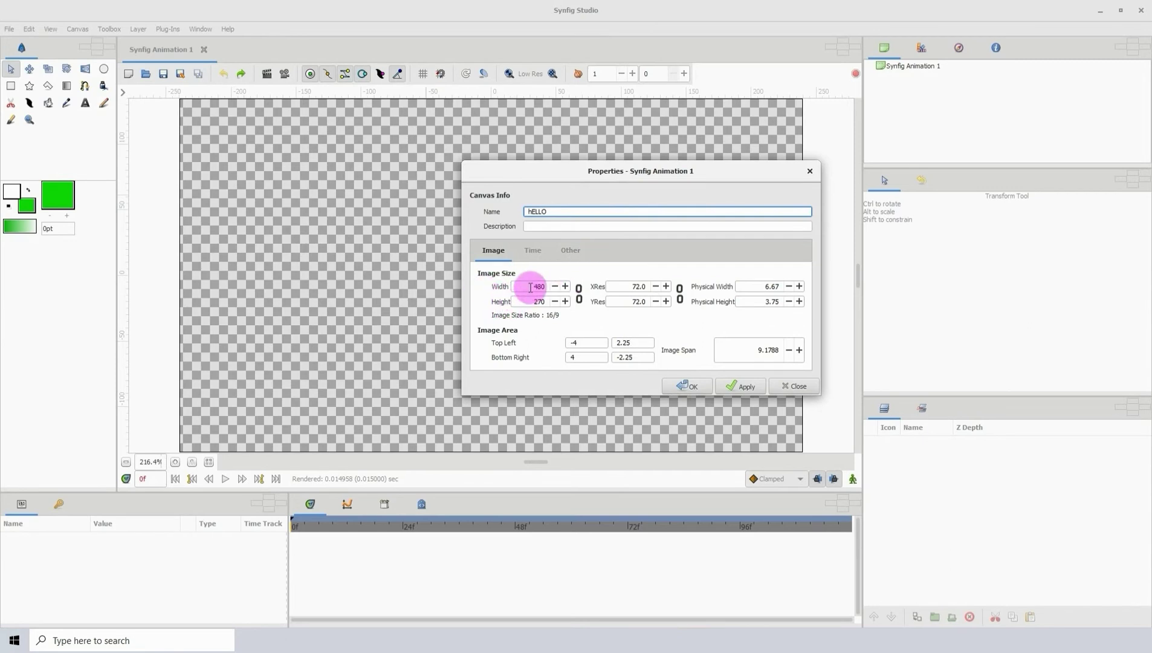
left_click_drag(530, 286, 562, 284)
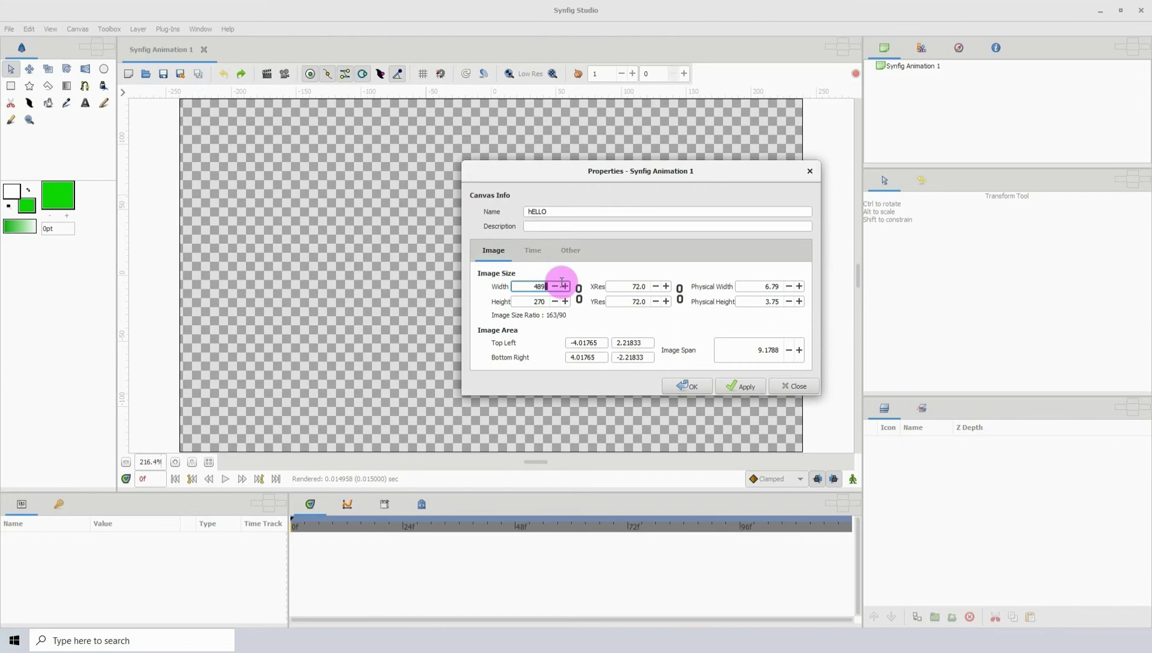
key("Num_Lock")
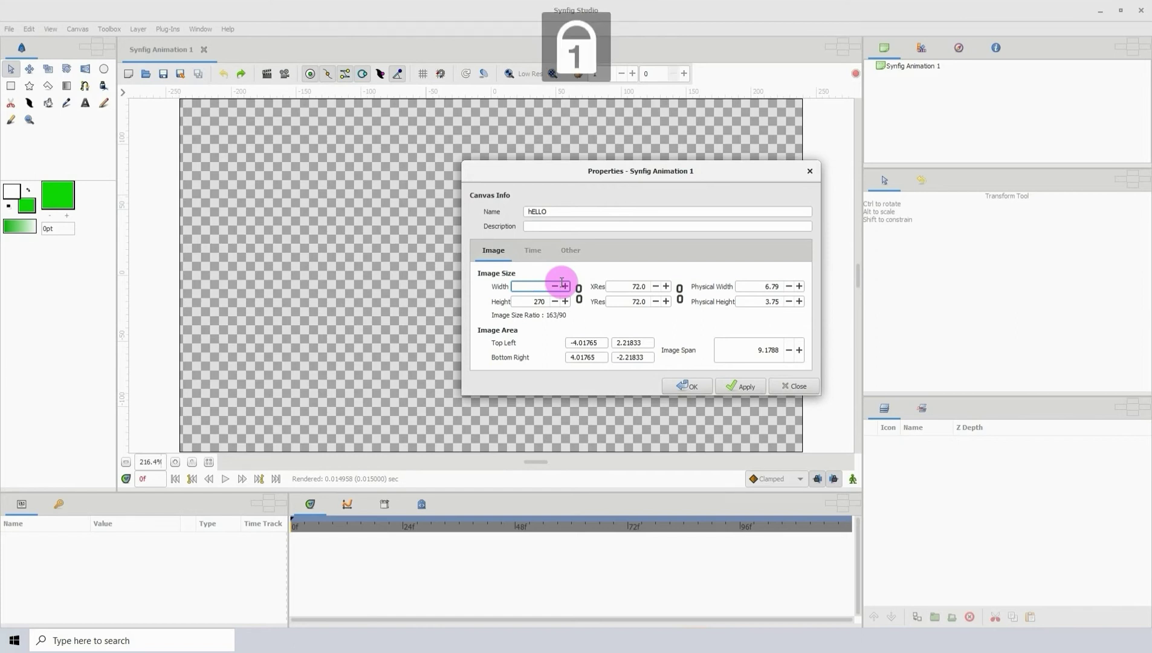
type("1920")
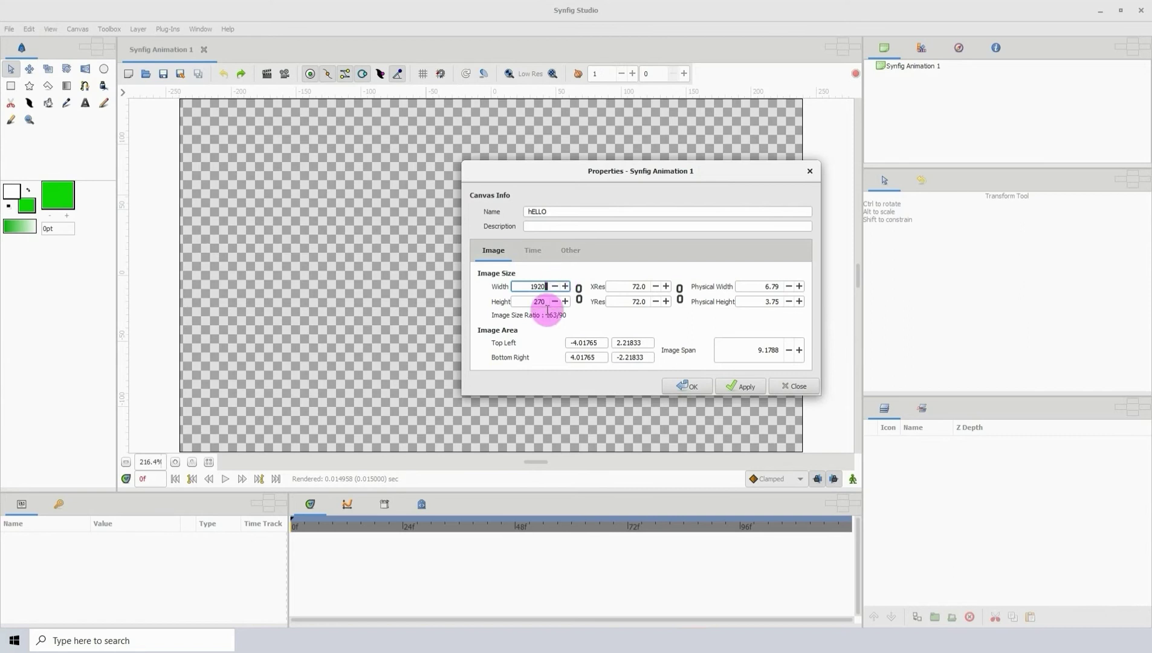
key("Tab")
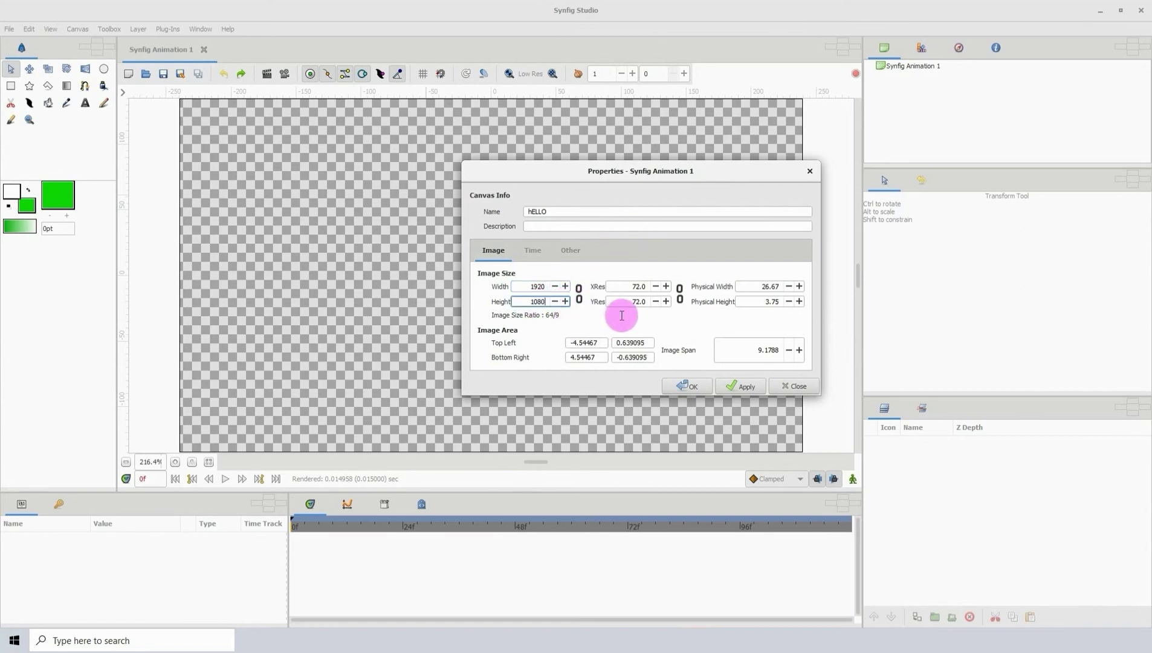
- Review the Time and Other tabs, then apply the 1920x1080 size
left_click(538, 251)
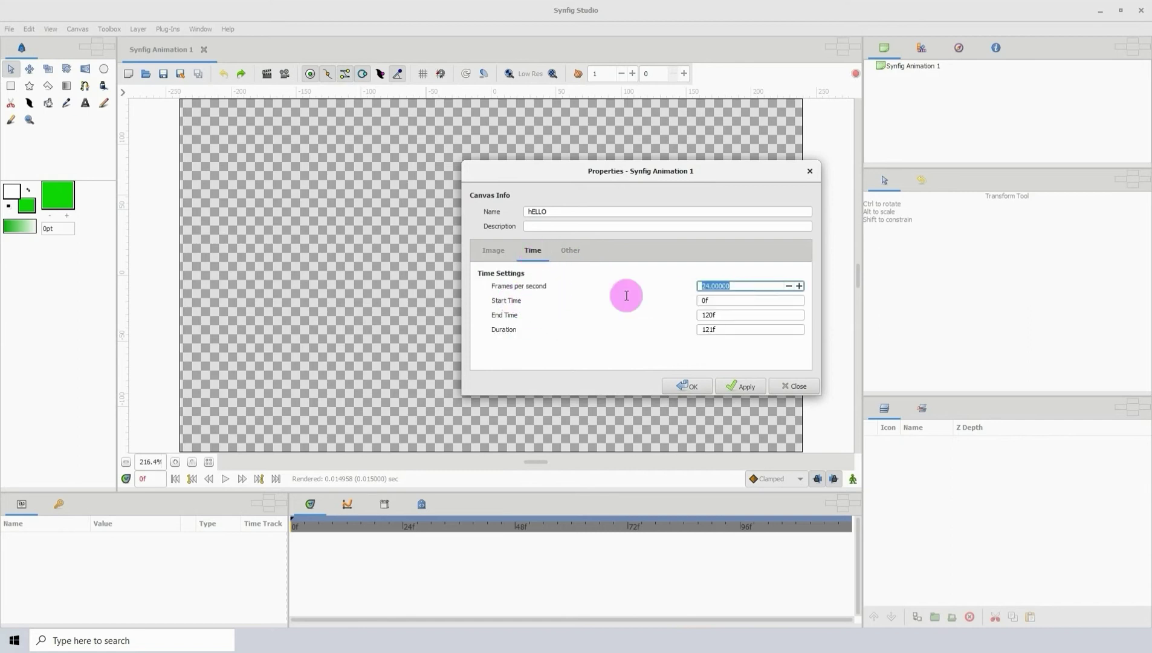
left_click(732, 286)
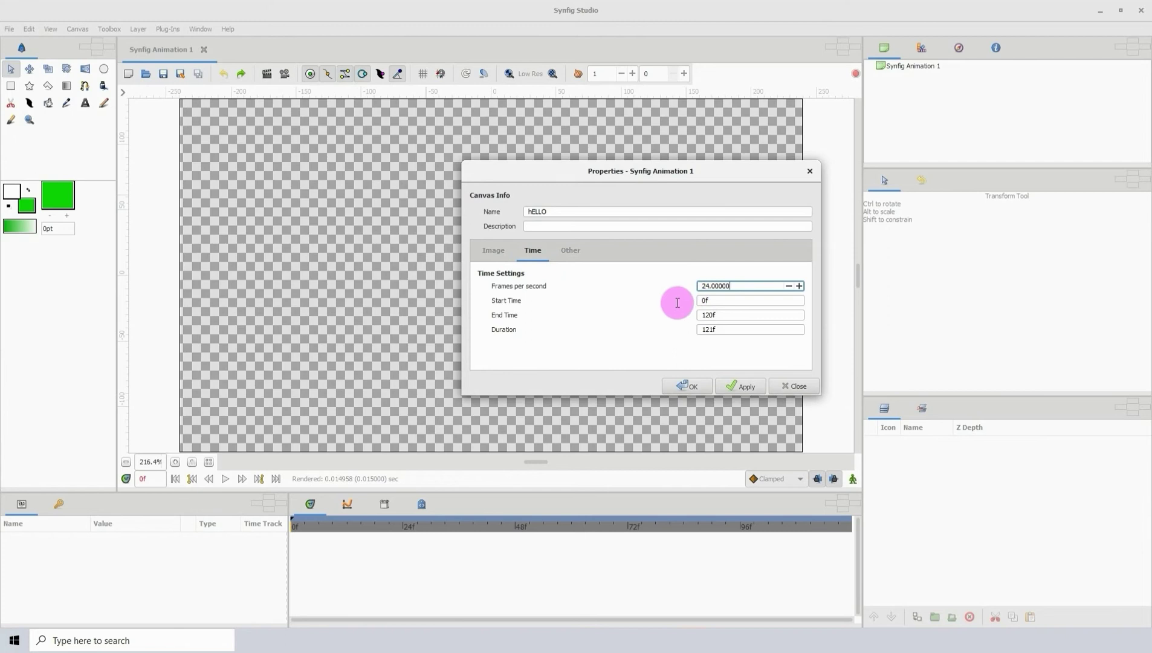
left_click(571, 249)
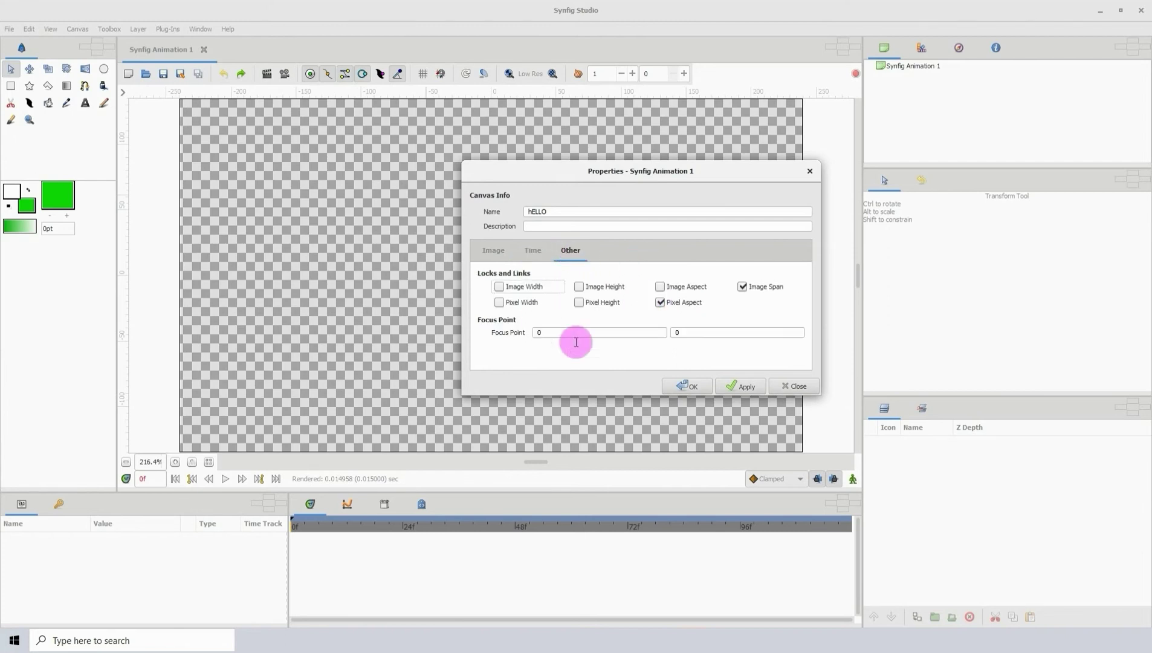
left_click(494, 249)
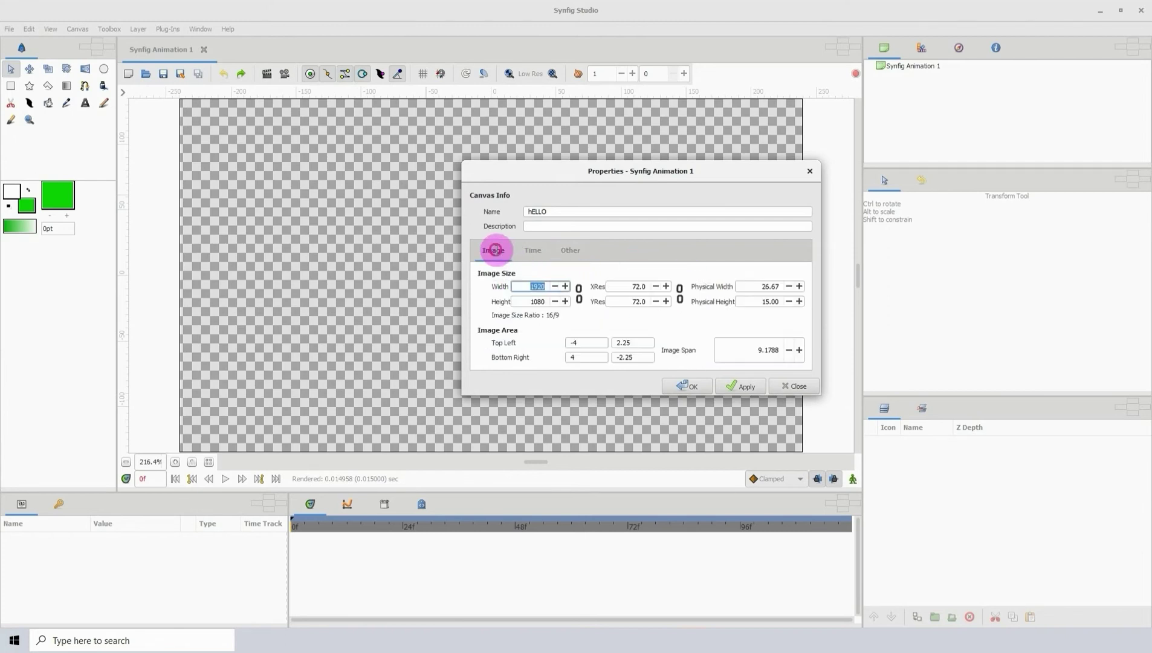
left_click(742, 384)
left_click(689, 386)
- Zoom the hELLO canvas out and in until the whole frame fits
scroll(548, 282, "down", 10)
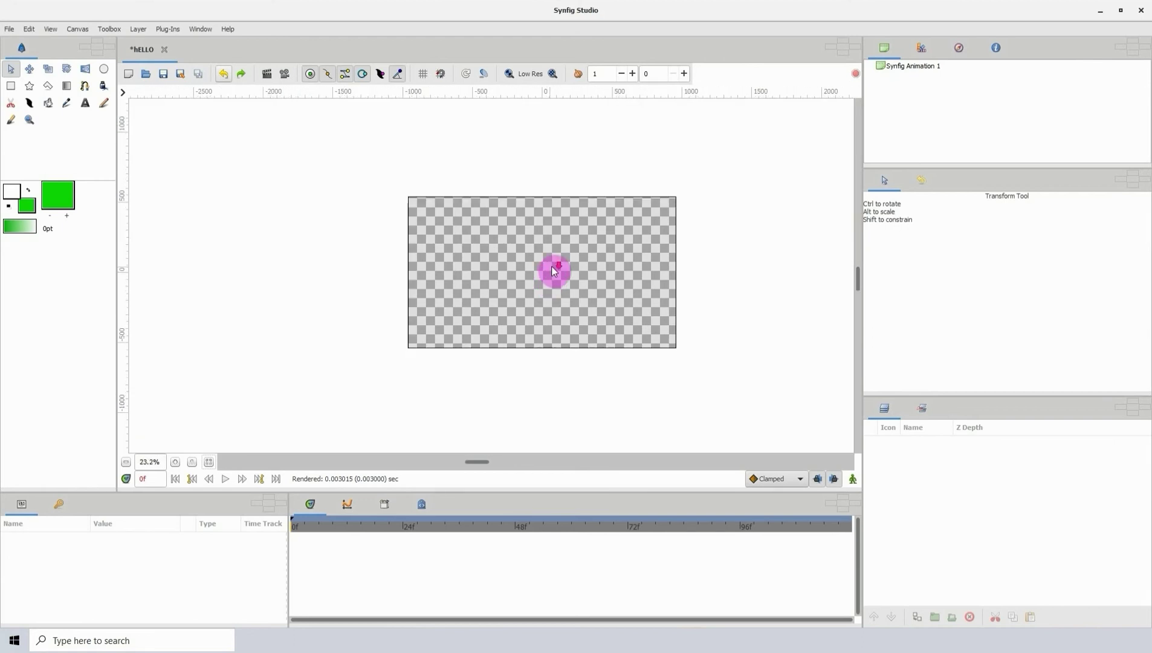
scroll(552, 266, "down", 3)
scroll(552, 267, "up", 4)
scroll(552, 267, "down", 3)
scroll(552, 266, "up", 6)
scroll(552, 266, "down", 1)
scroll(552, 267, "down", 6)
scroll(552, 266, "up", 5)
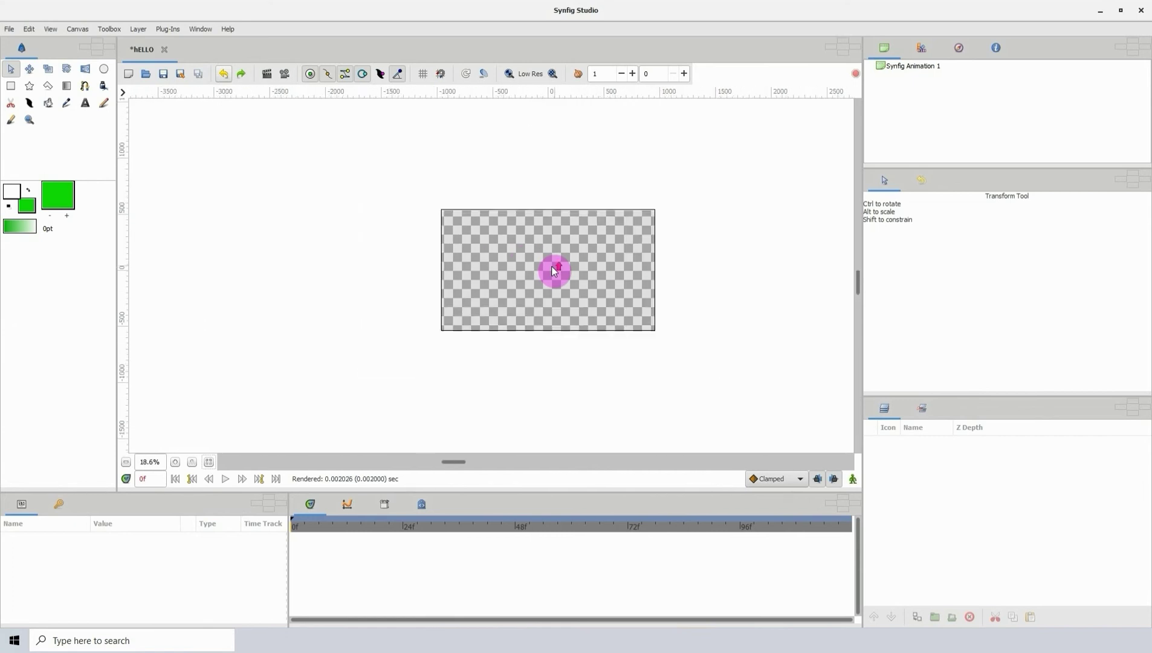
scroll(552, 266, "up", 1)
scroll(552, 266, "down", 2)
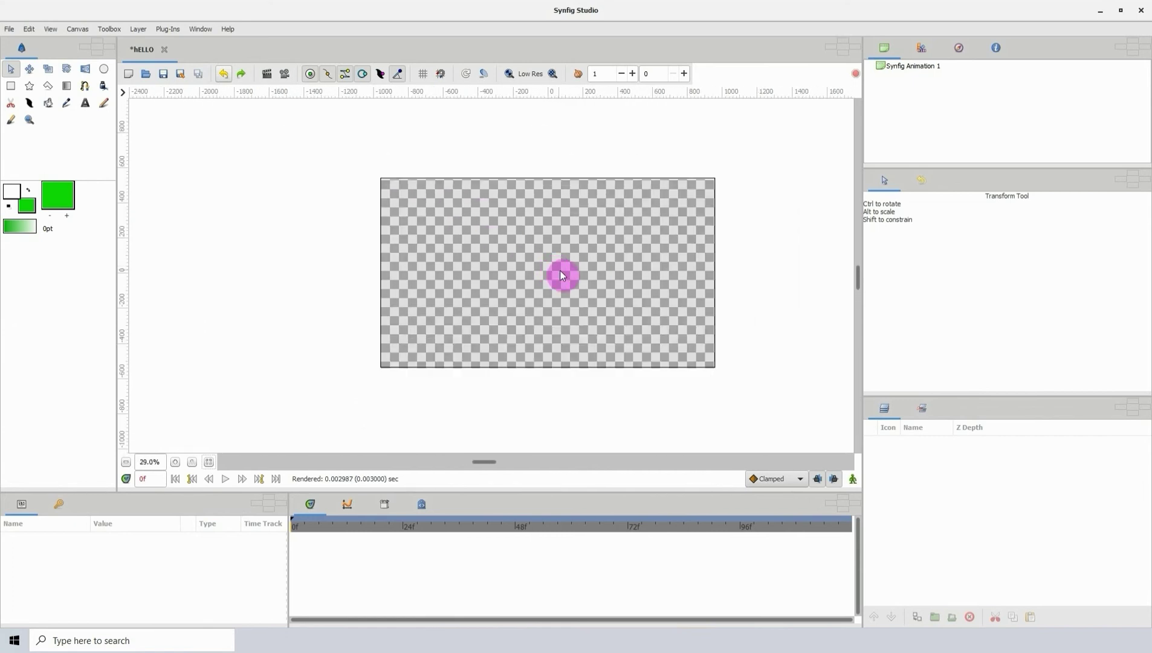
- Pan the view horizontally and vertically around the 1920x1080 canvas
scroll(562, 273, "left", 1)
scroll(563, 273, "right", 3)
scroll(563, 270, "right", 3)
scroll(563, 270, "left", 7)
scroll(563, 271, "left", 4)
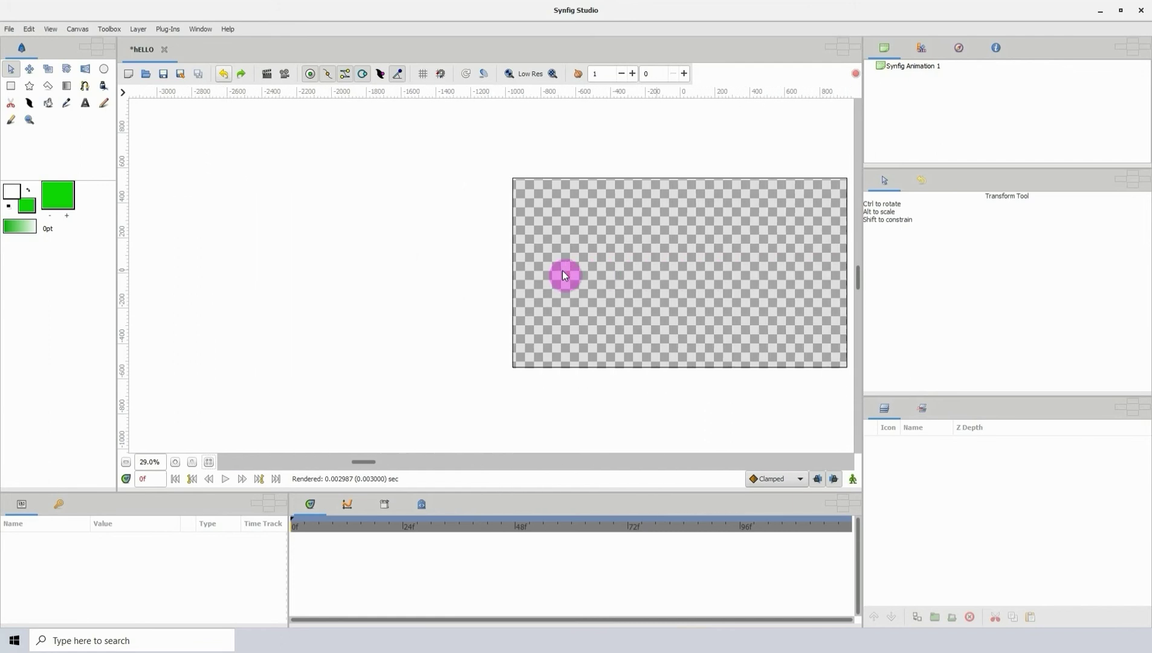
scroll(563, 270, "right", 6)
scroll(563, 270, "right", 2)
scroll(563, 271, "left", 2)
scroll(562, 270, "right", 2)
scroll(682, 282, "up", 2)
scroll(683, 282, "down", 2)
scroll(683, 282, "up", 2)
scroll(684, 283, "down", 2)
scroll(686, 286, "up", 2)
scroll(686, 286, "down", 4)
scroll(686, 286, "up", 2)
scroll(686, 285, "down", 2)
scroll(686, 286, "up", 2)
scroll(686, 286, "down", 1)
scroll(686, 286, "up", 1)
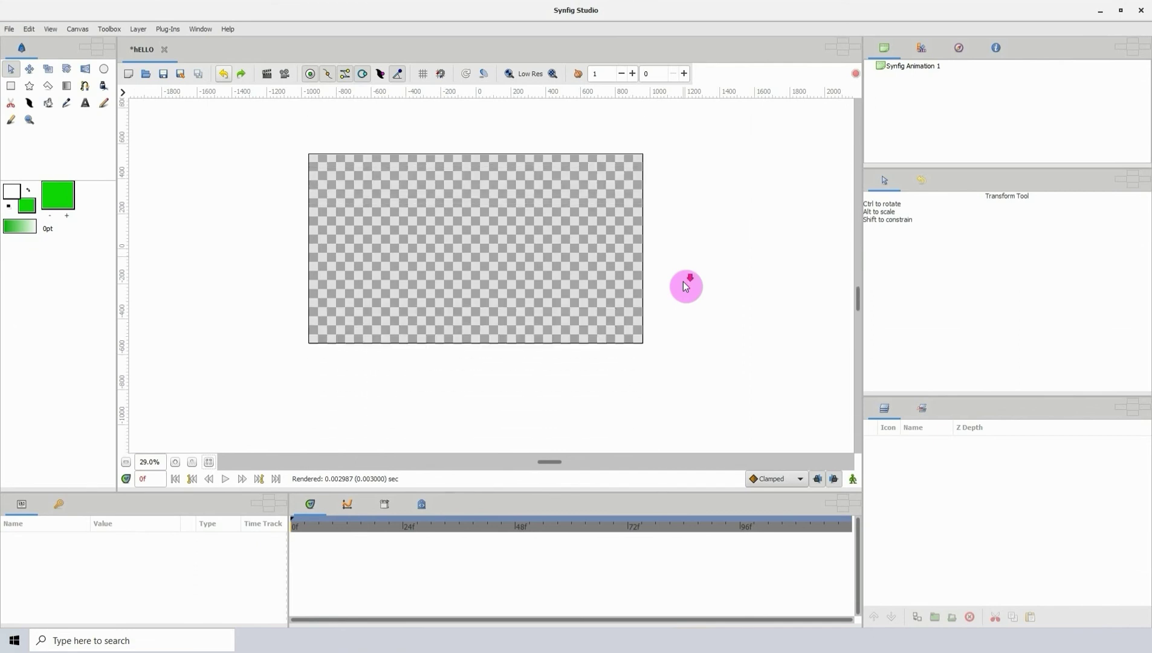
scroll(686, 285, "down", 1)
scroll(642, 266, "up", 1)
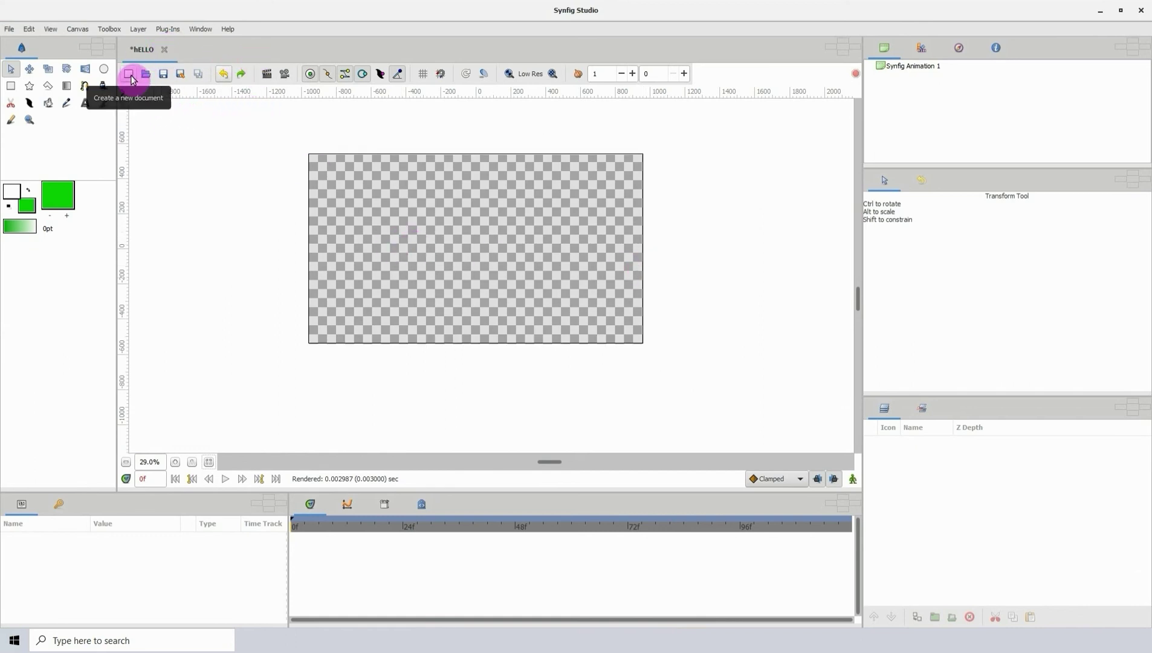
- Create three blank documents, Synfig Animation 5, 6 and 7, and show Animation 6
left_click(9, 29)
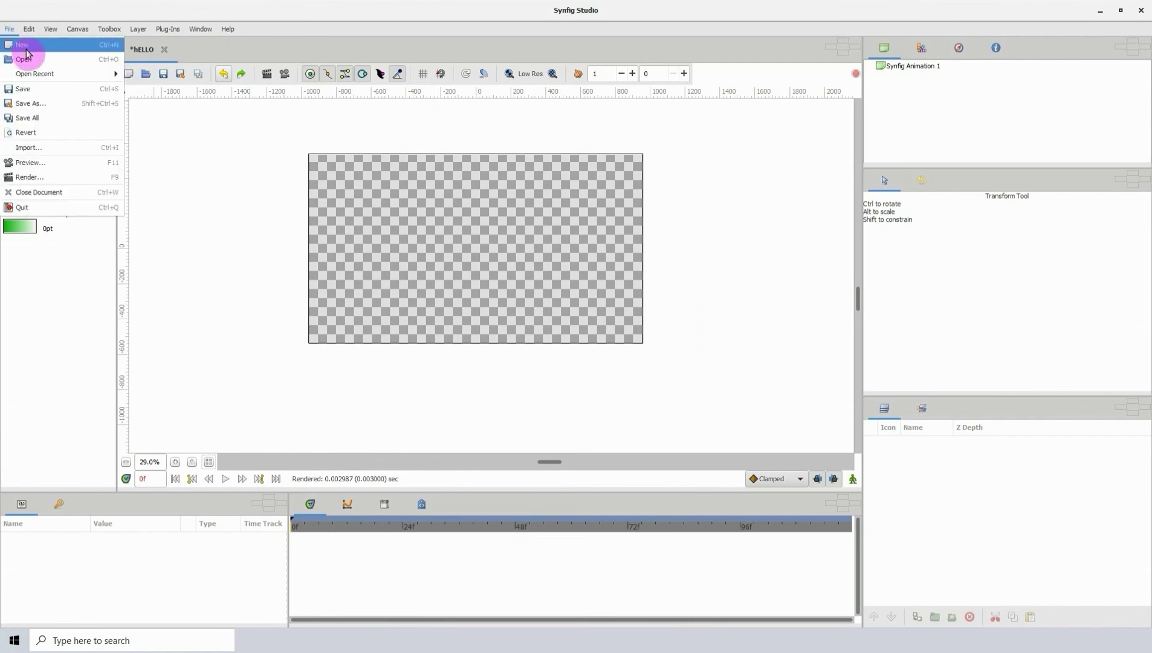
left_click(142, 72)
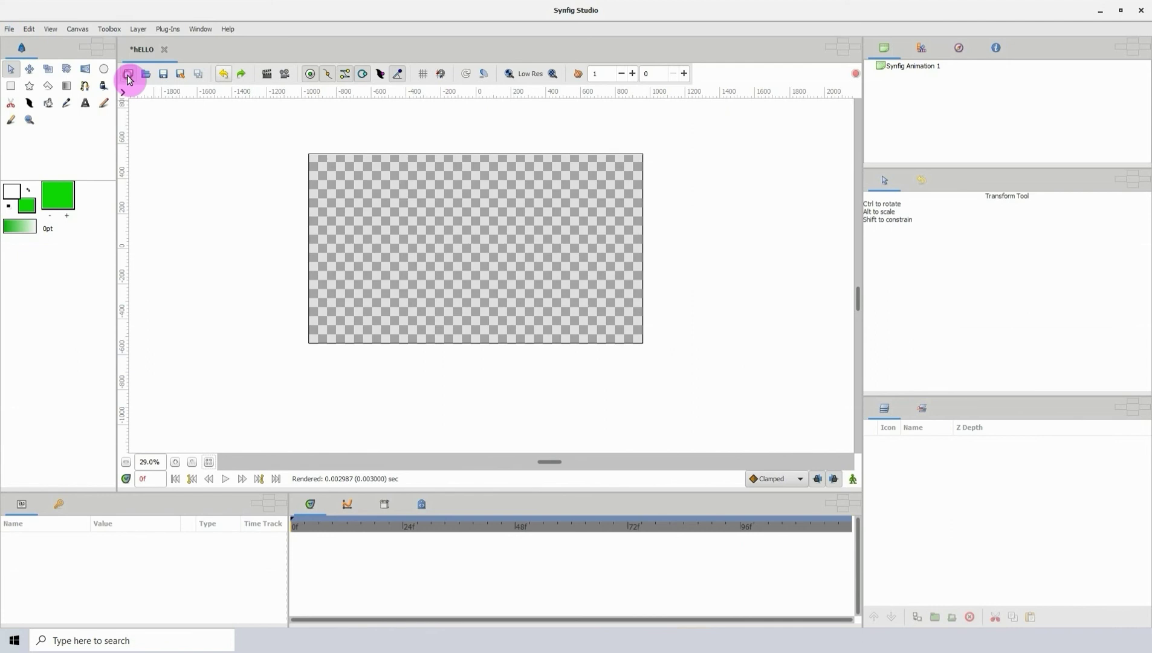
left_click(129, 75)
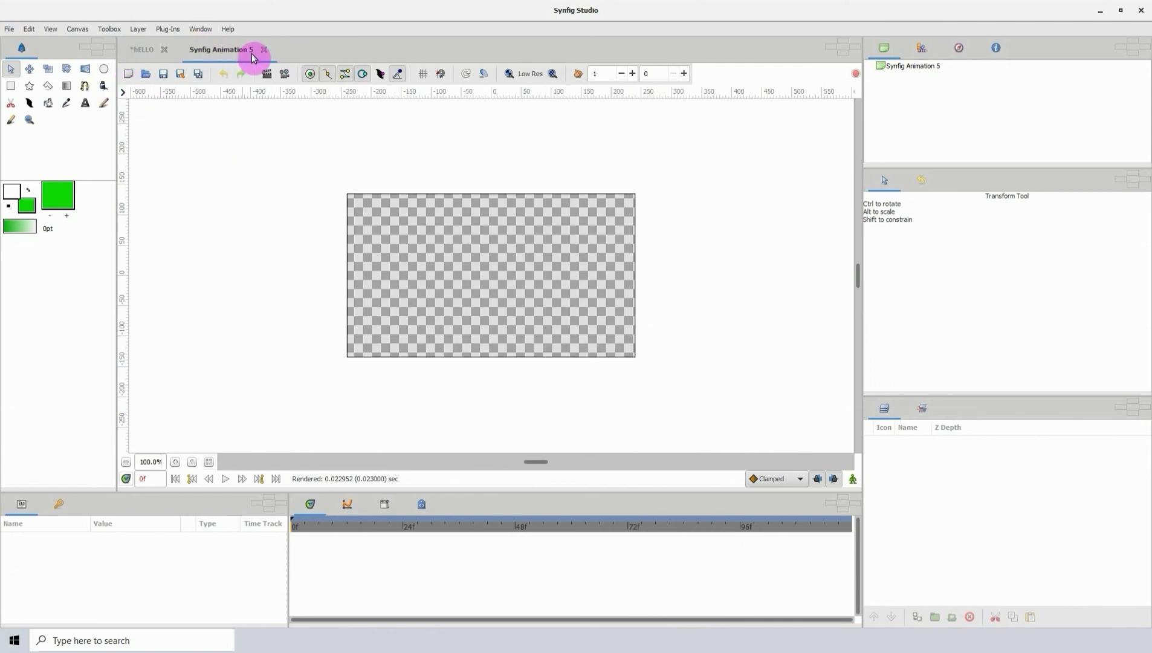
left_click(129, 75)
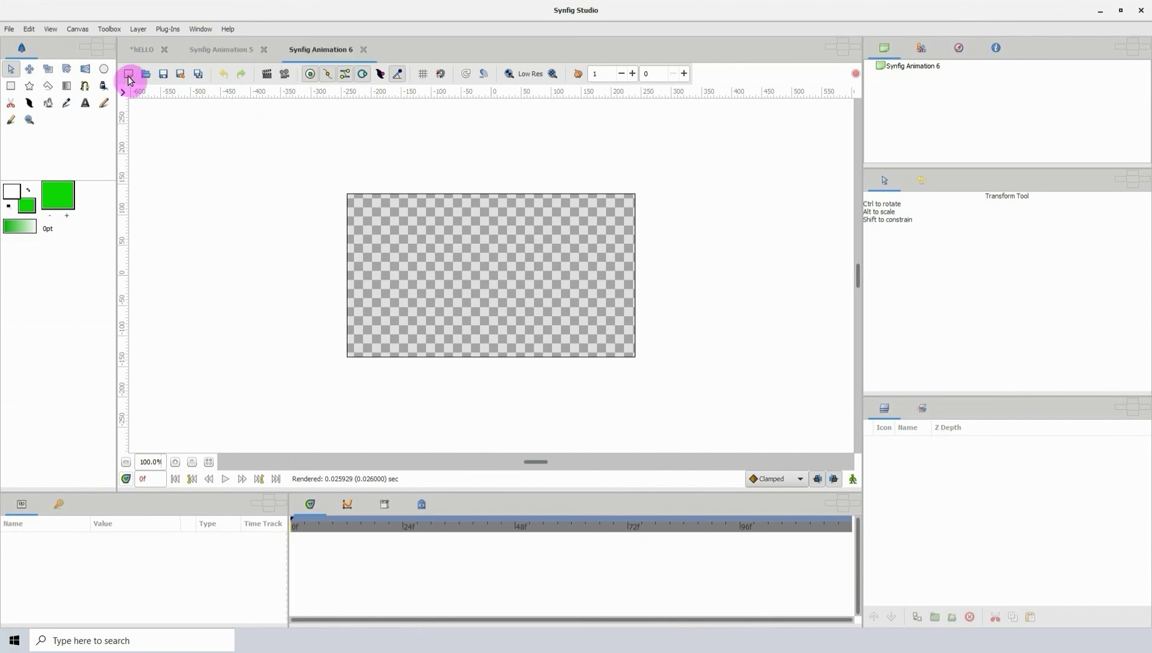
left_click(129, 75)
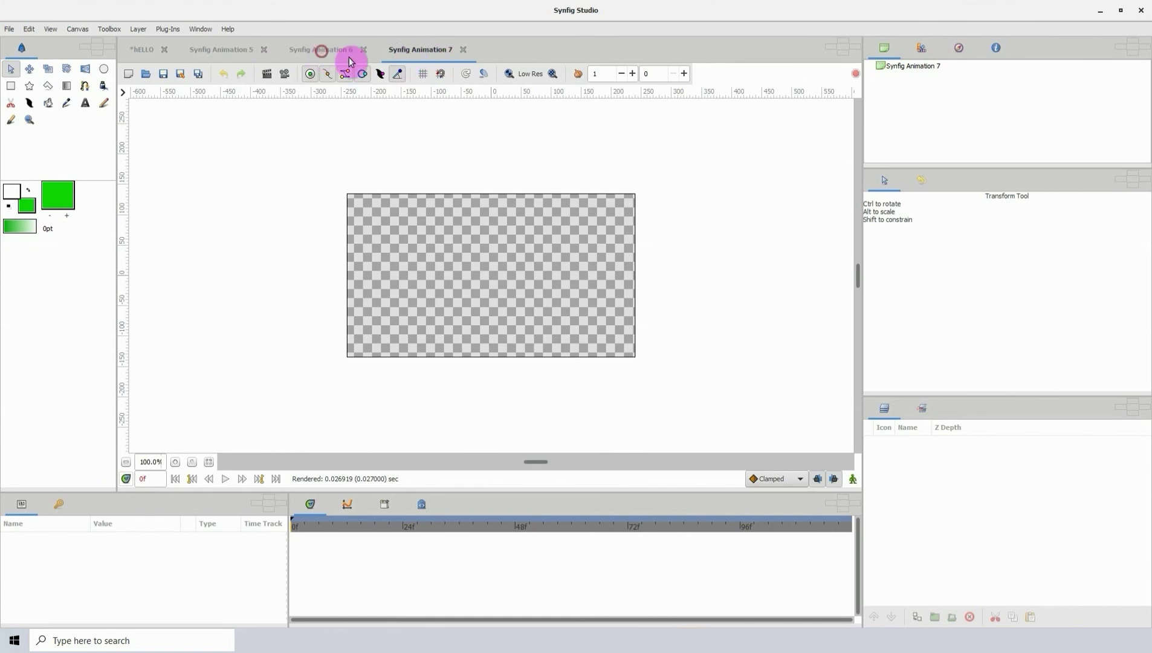
left_click(77, 28)
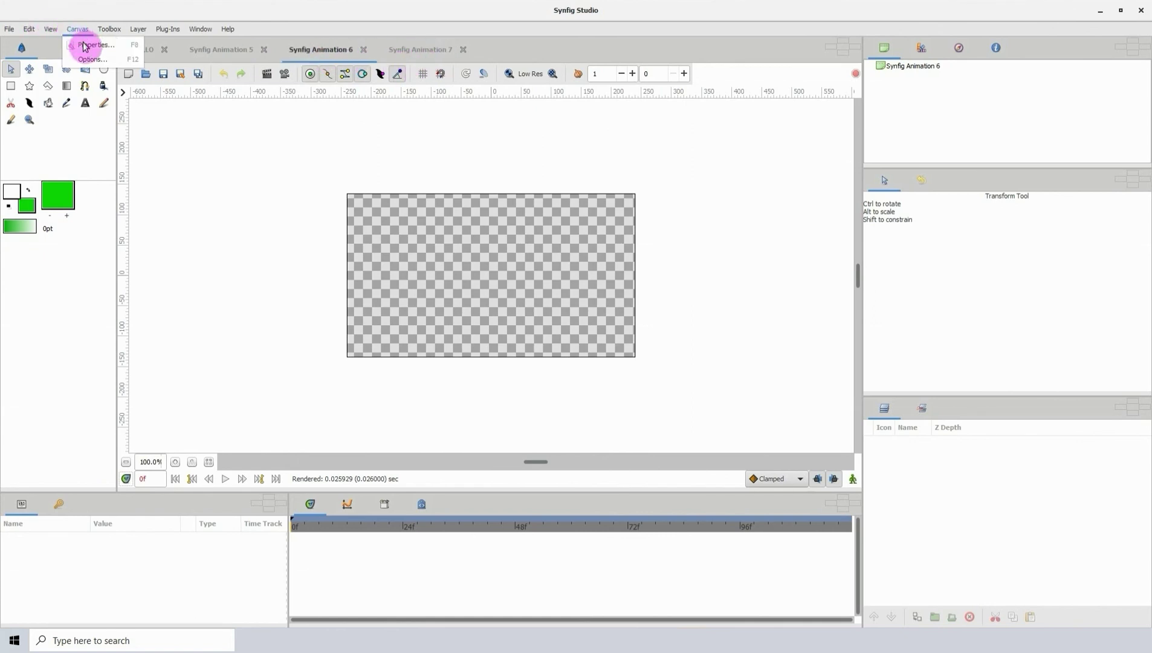
- Rename the Synfig Animation 6 canvas to 'CHANGEnAME' in Canvas Properties
left_click(86, 49)
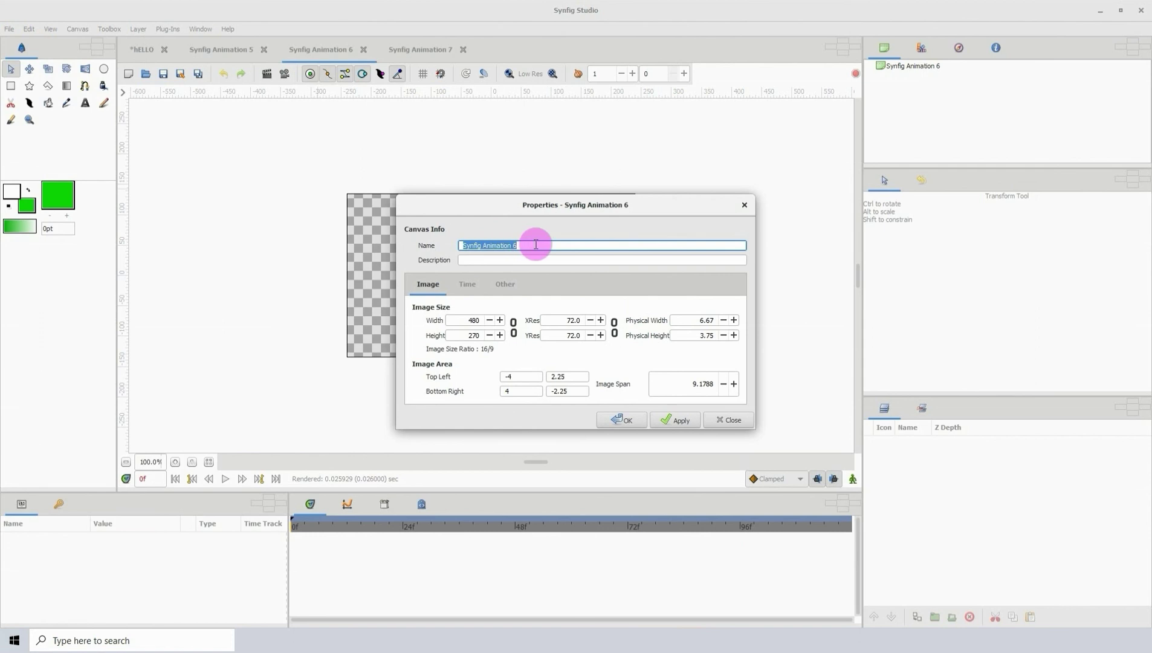
type("CHANGEn")
key("Caps_Lock")
type("AME")
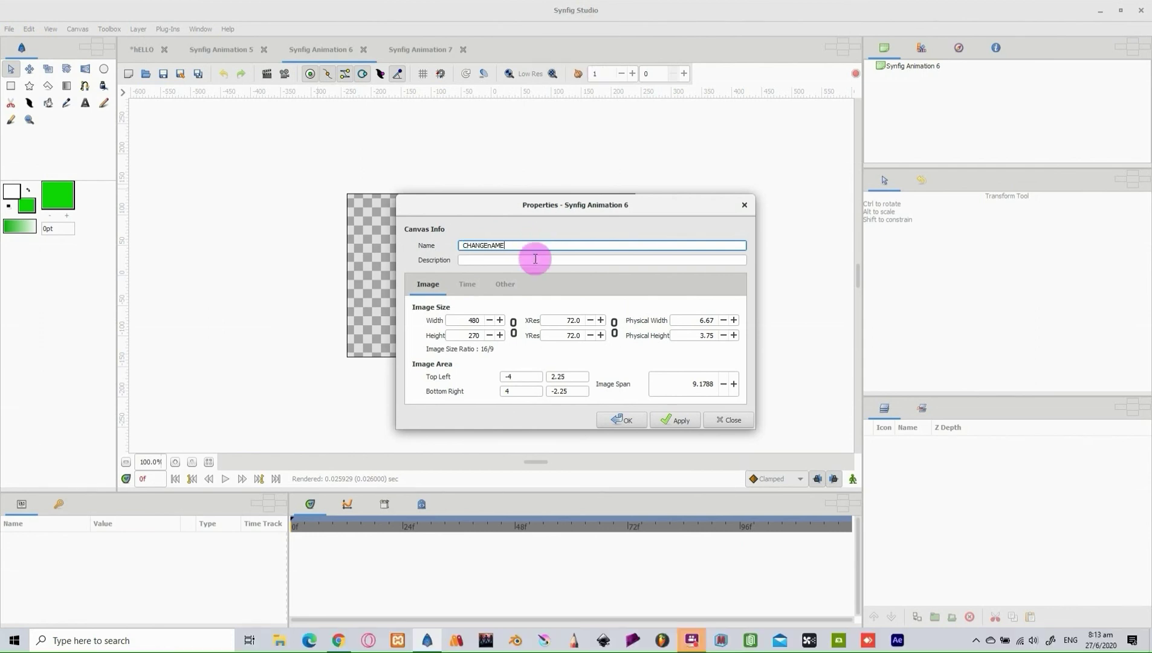
left_click(624, 420)
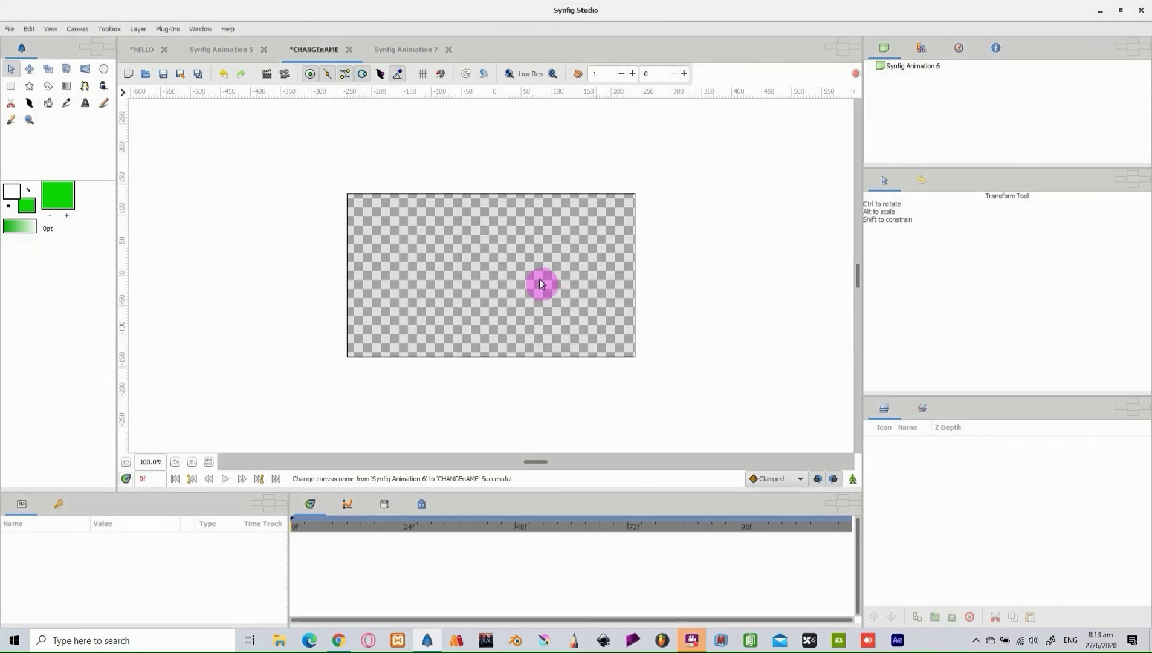